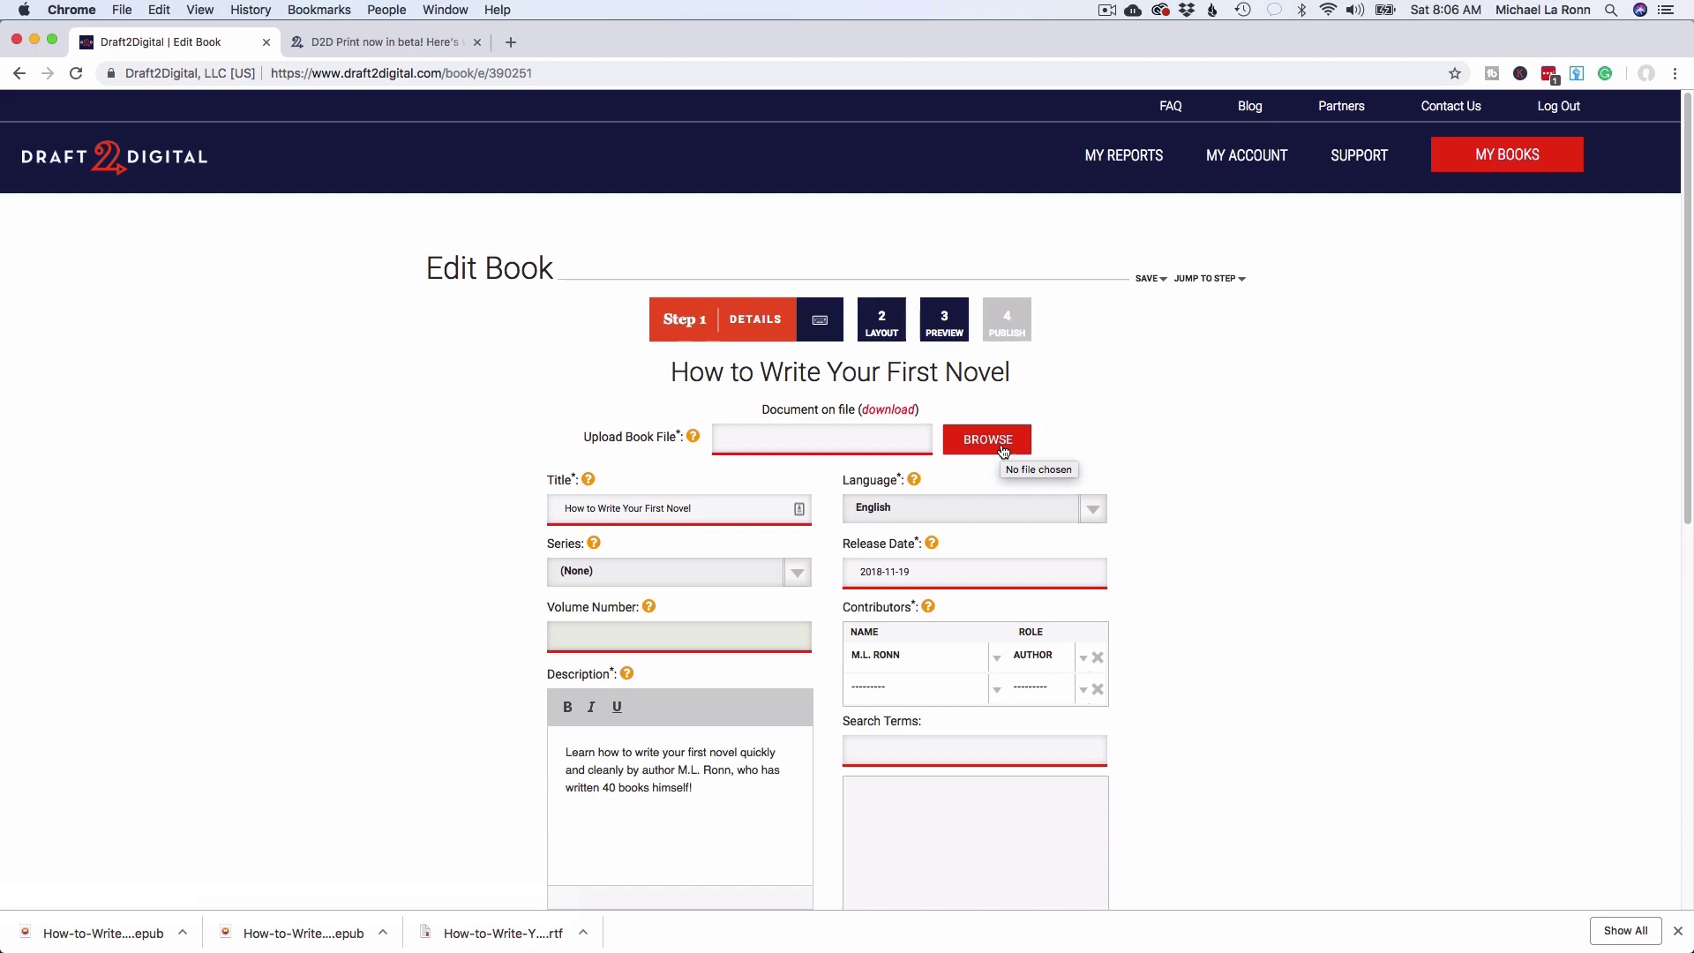
# Step: Scroll down the Edit Book details page toward the Save & Continue button
pyautogui.scroll(-10, 1212, 601)
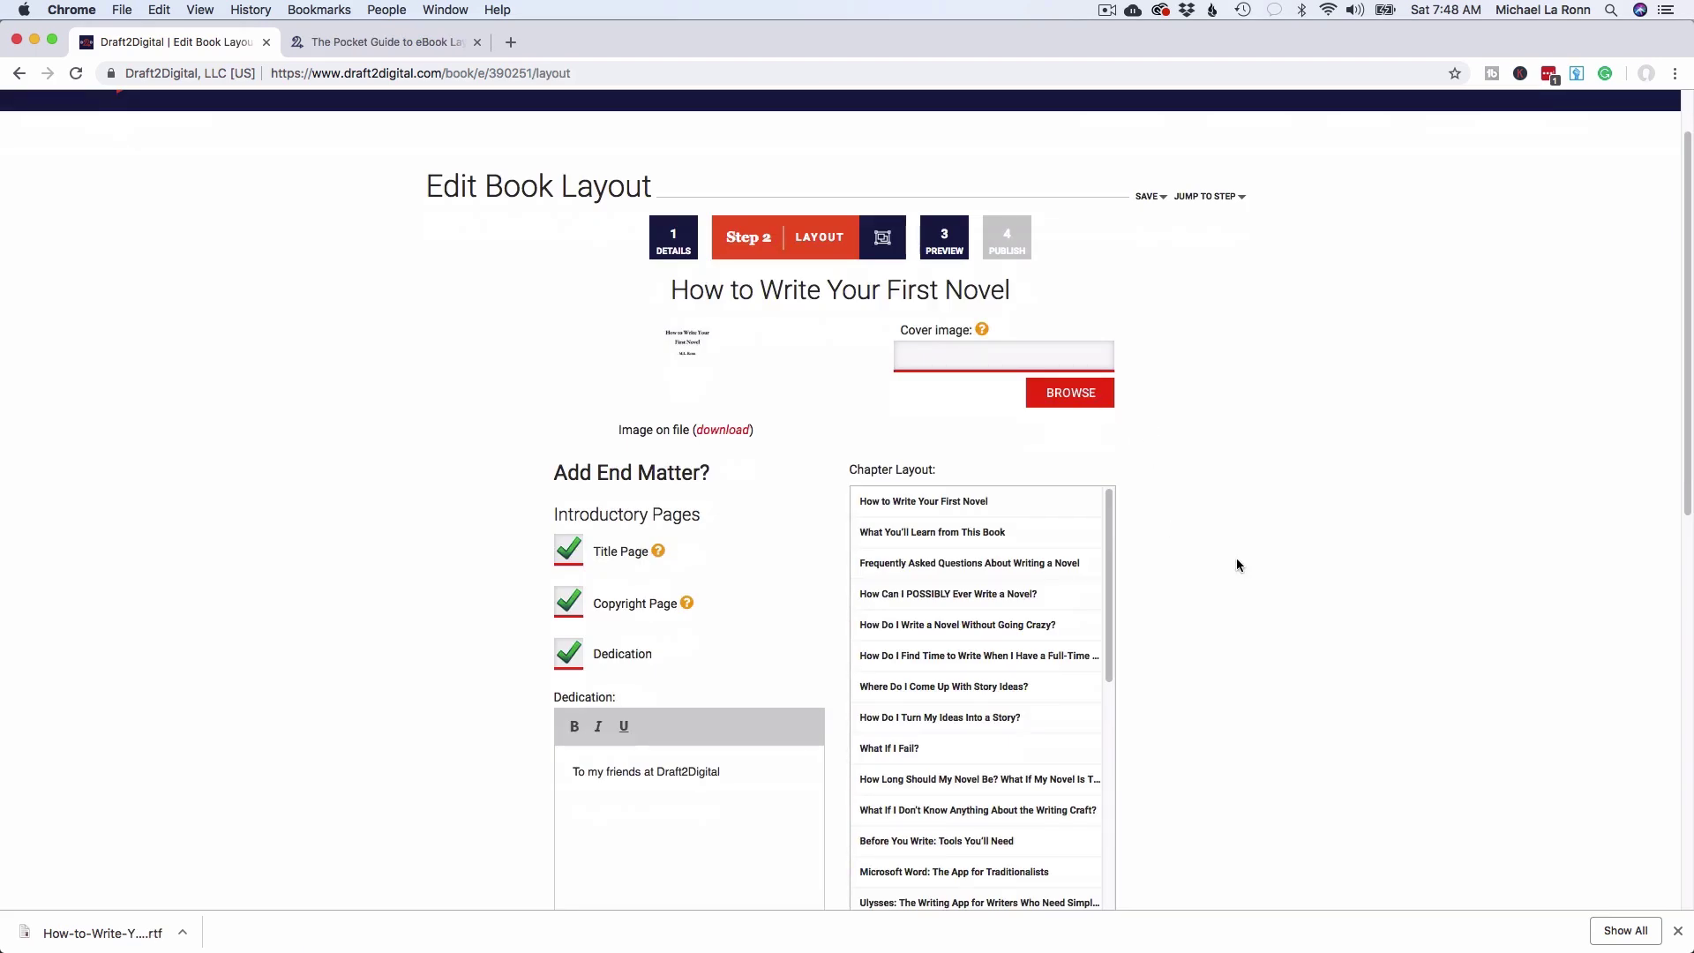
pyautogui.scroll(-2, 1236, 559)
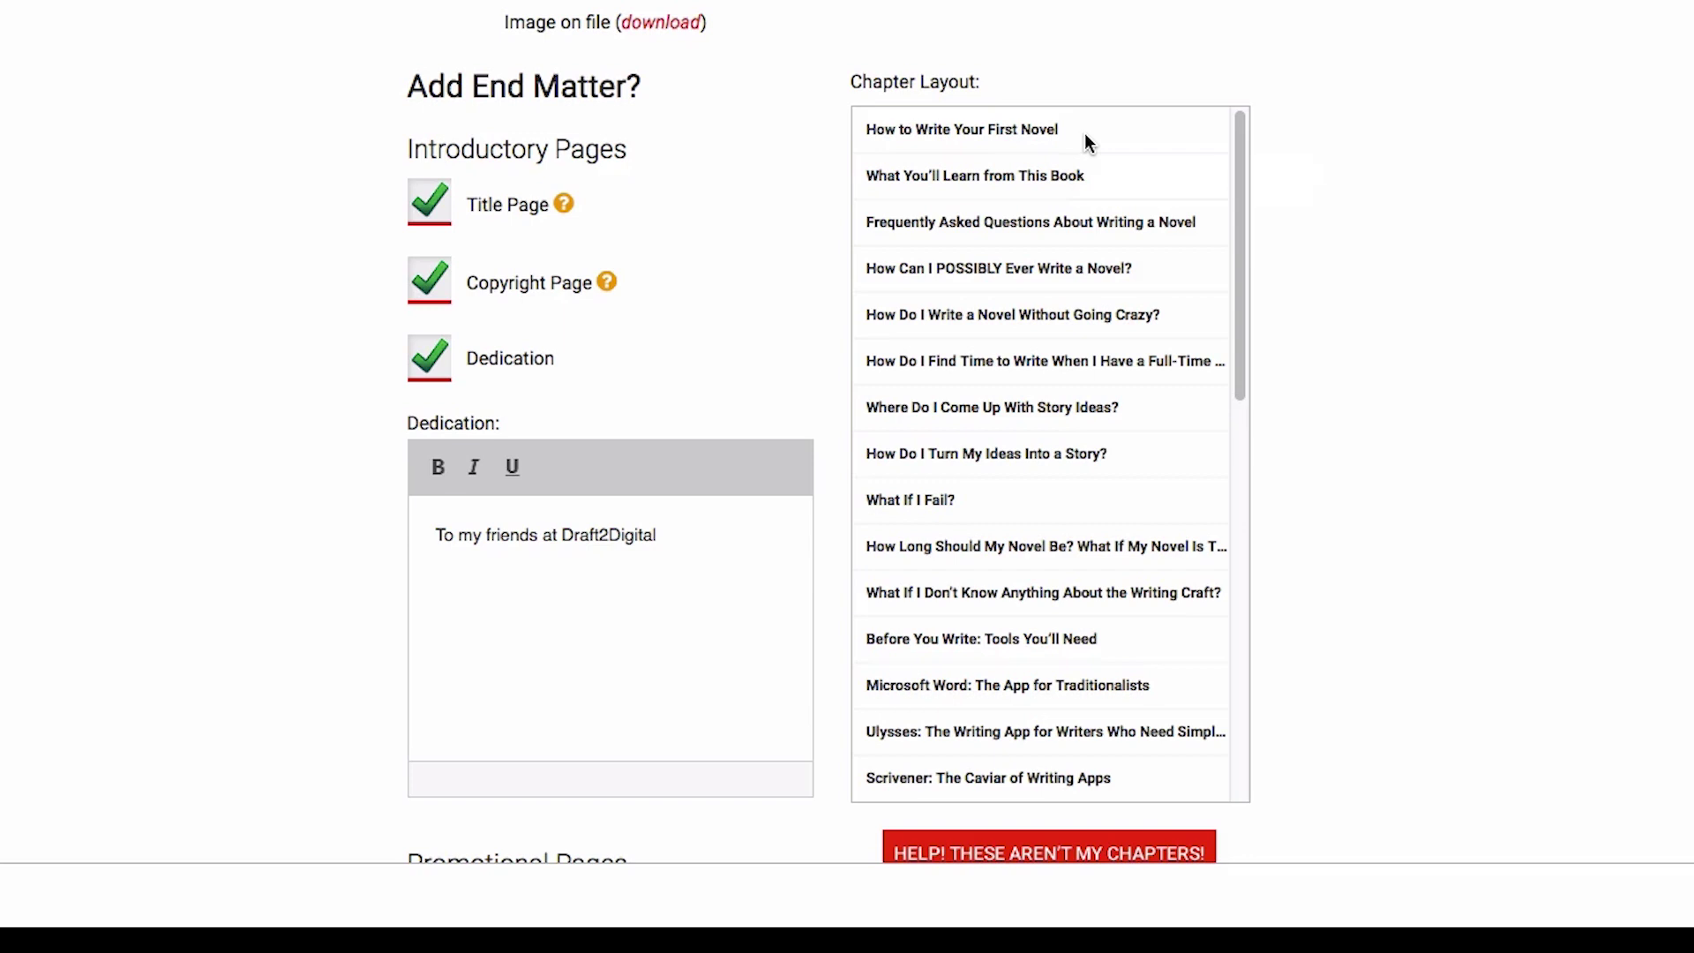
pyautogui.scroll(-1, 1377, 233)
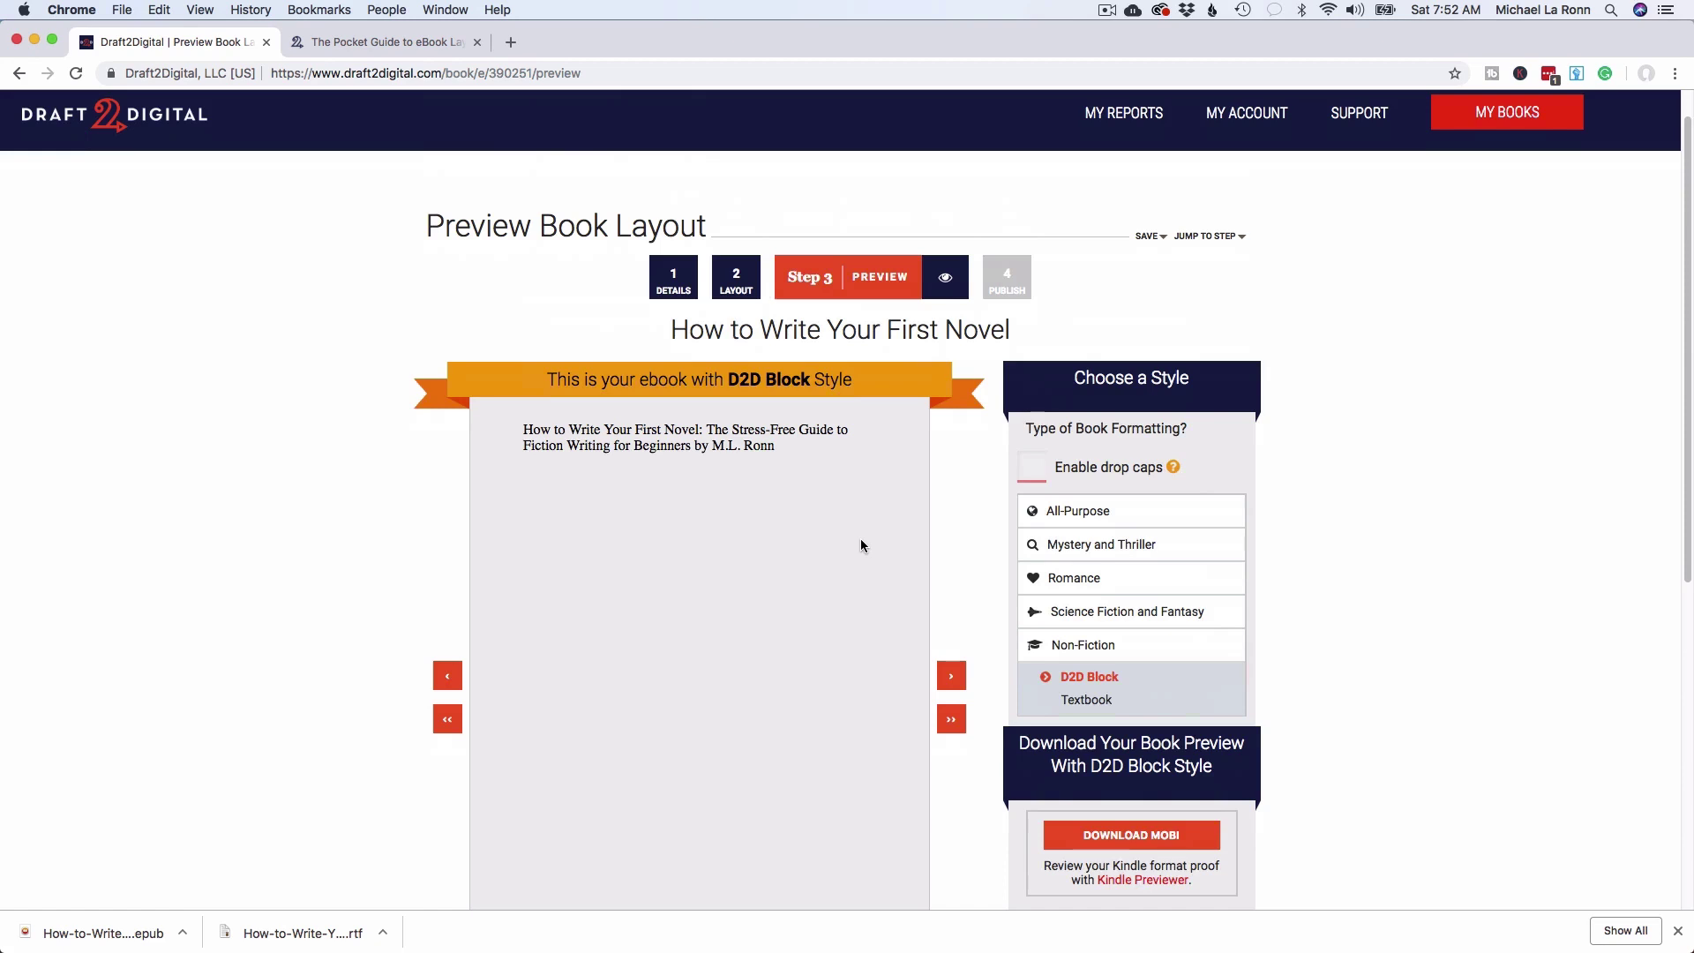
# Step: Page the D2D Block preview forward to 'Overview of This Book' and try enabling drop caps
pyautogui.click(953, 677)
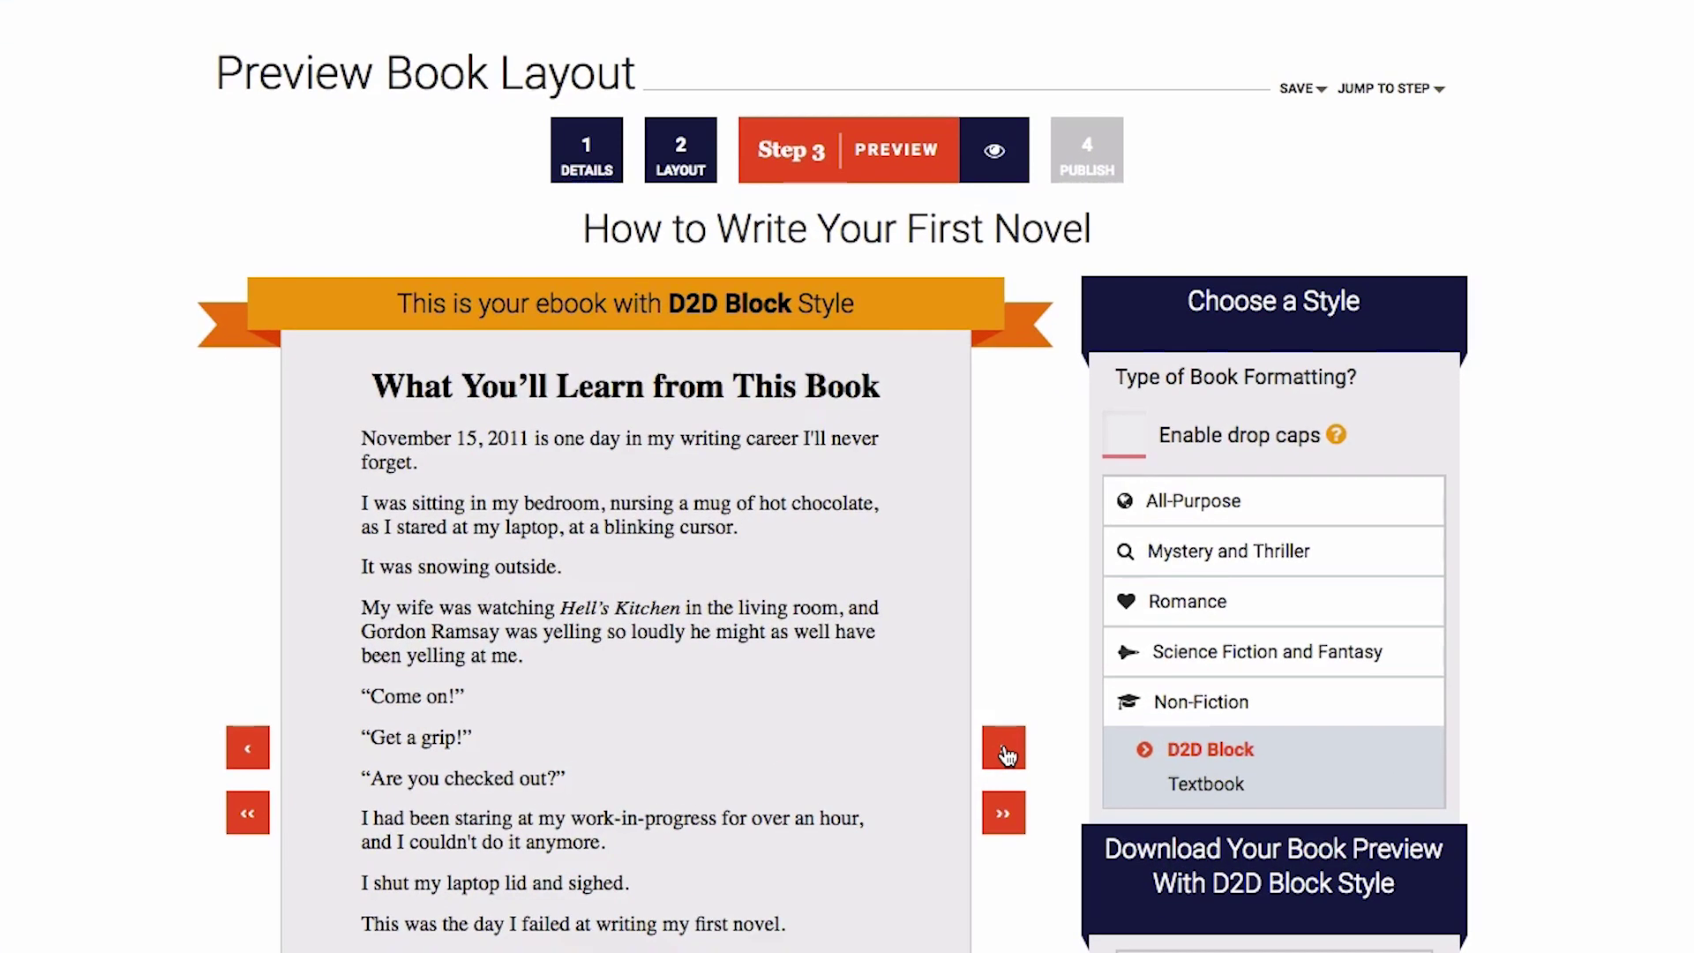
pyautogui.click(953, 678)
pyautogui.click(1007, 757)
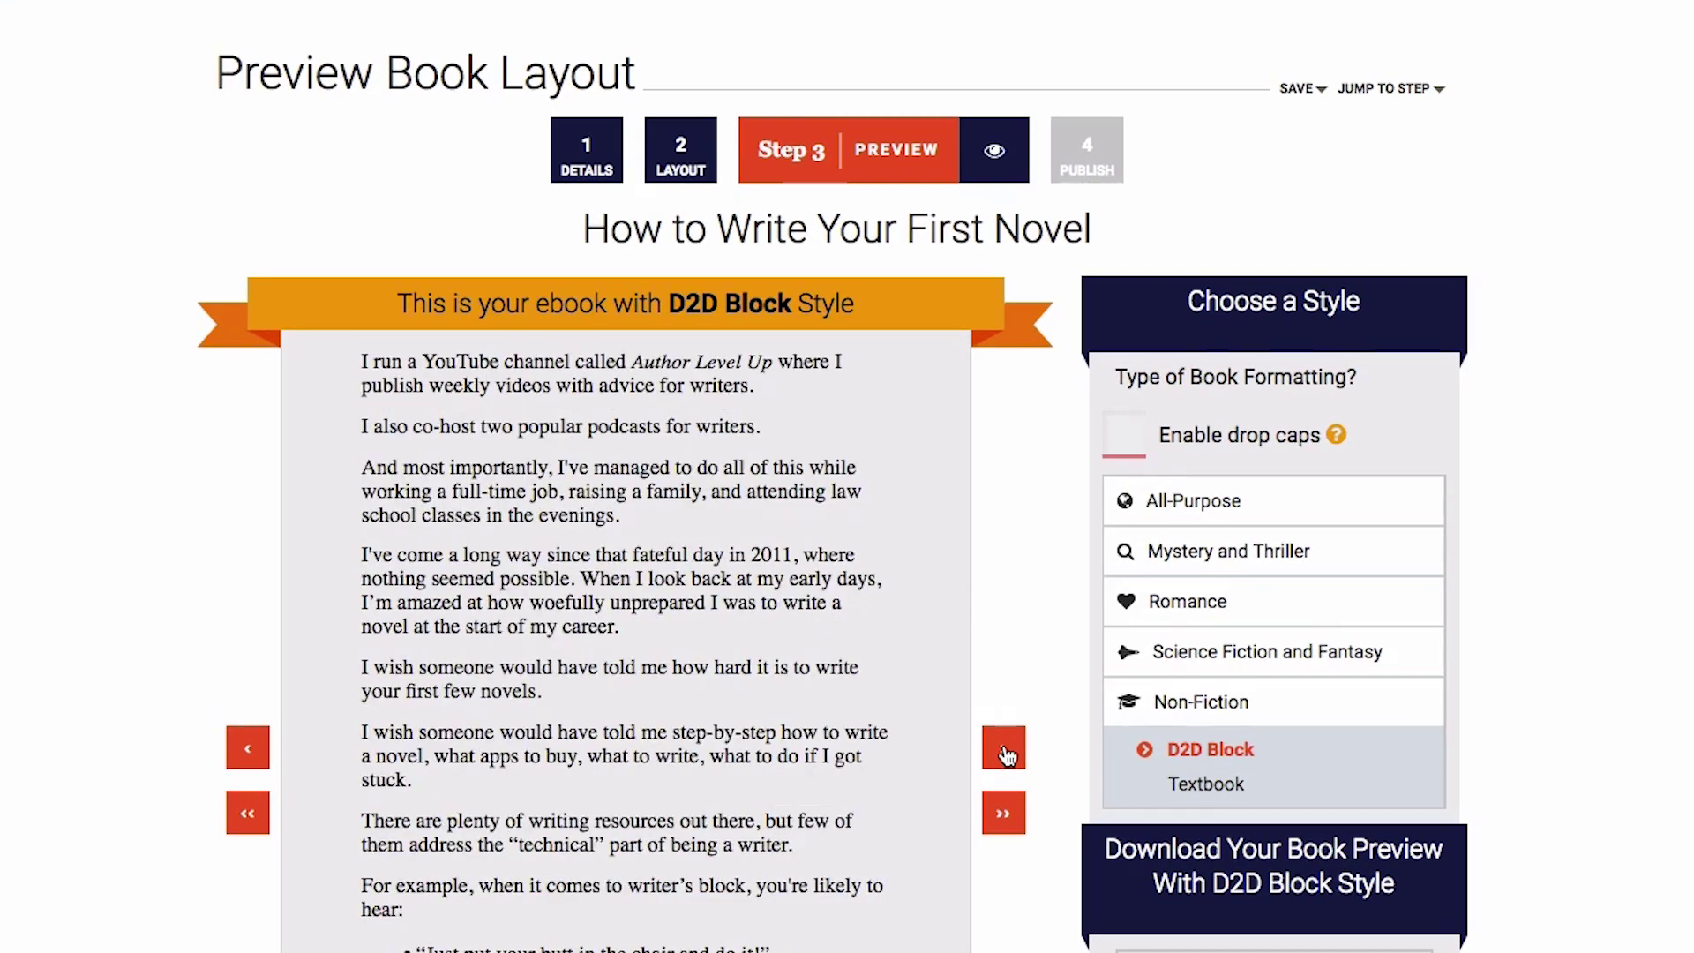
pyautogui.click(1007, 756)
pyautogui.click(1007, 756)
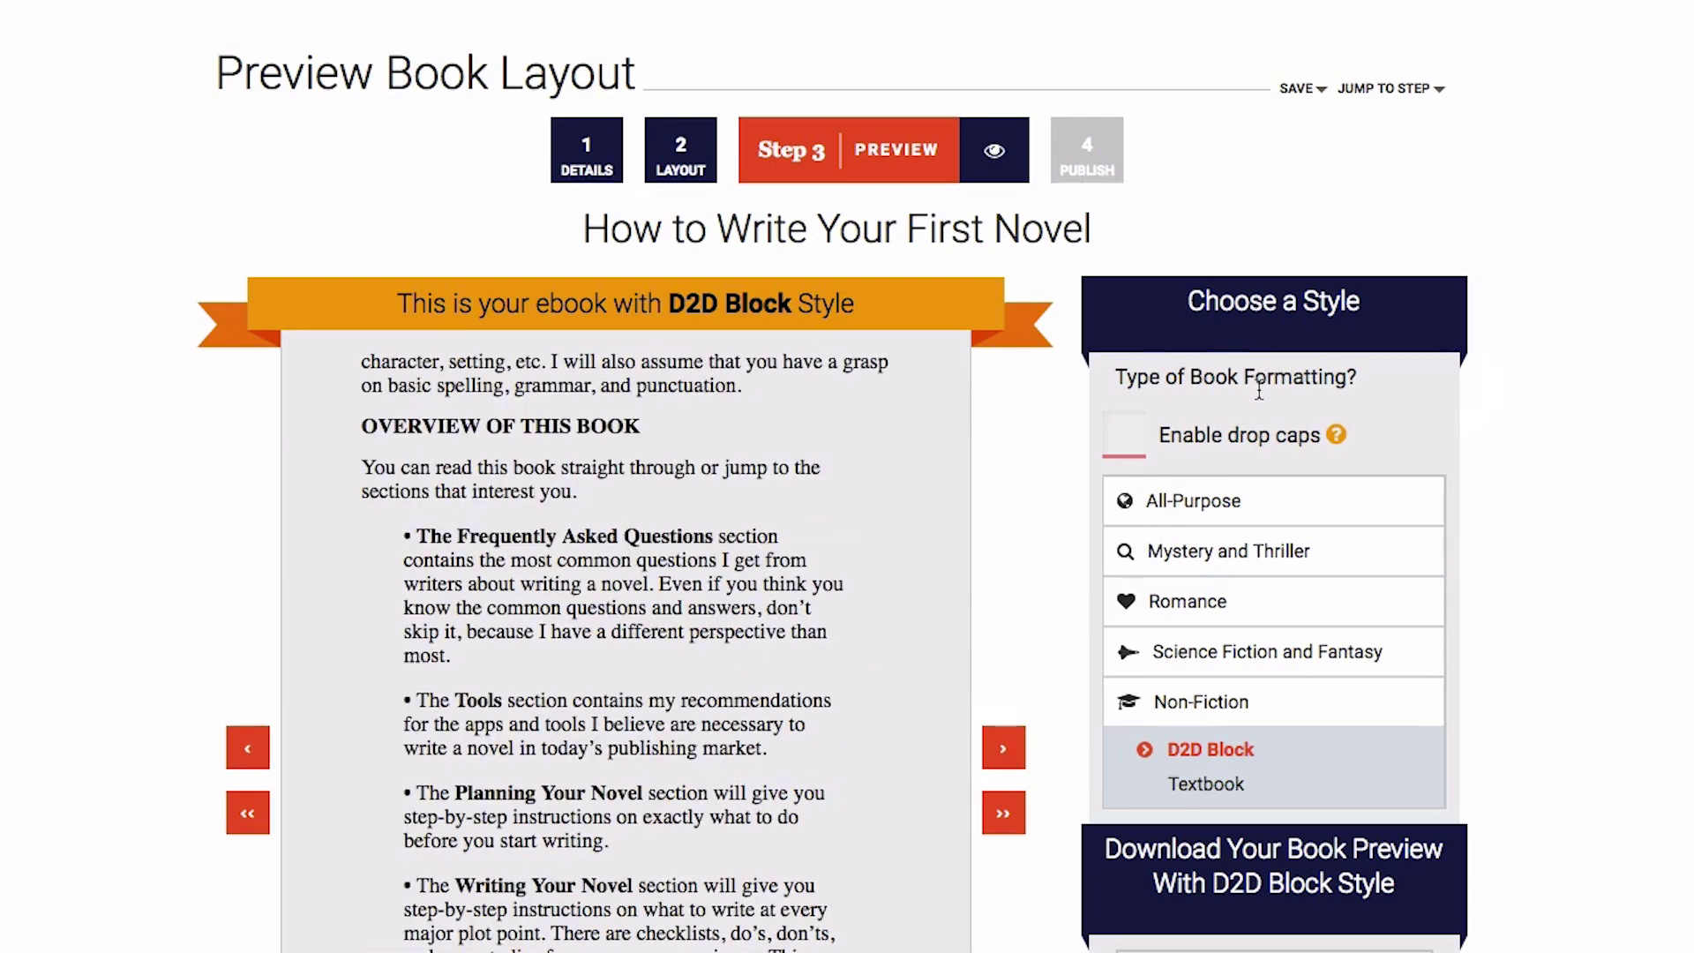
pyautogui.click(1122, 448)
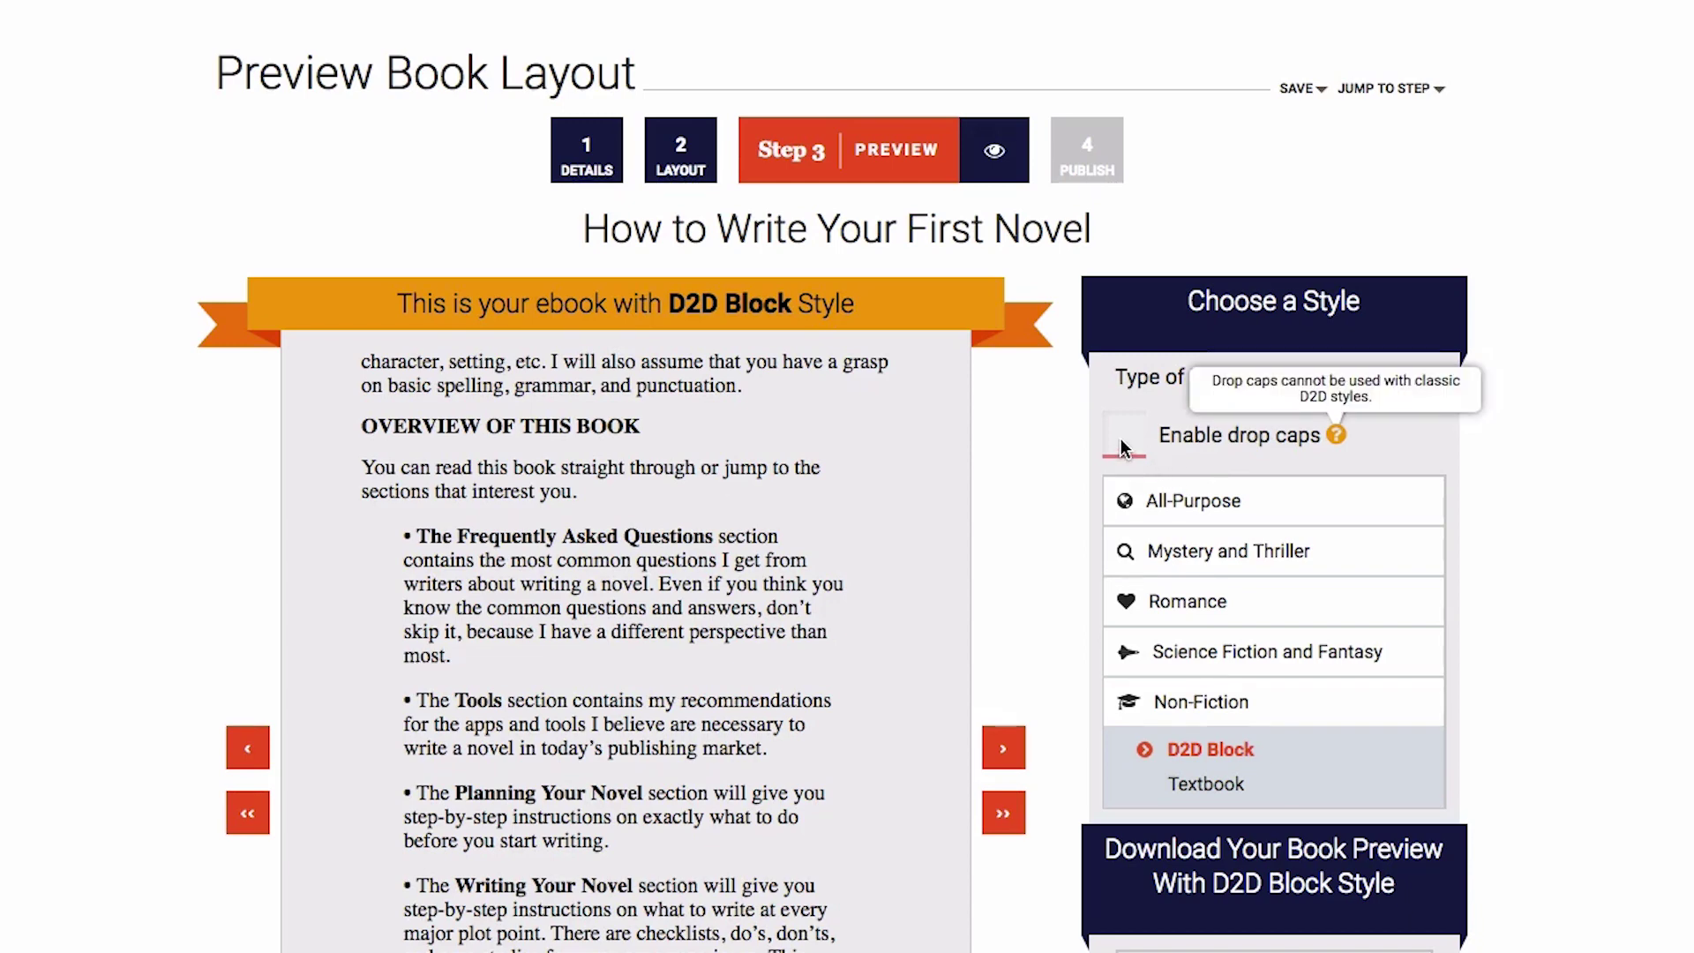
# Step: Advance the preview to 'What You'll Learn from This Book', trying the Modern Watercolor and Minimal styles
pyautogui.scroll(-1, 1121, 436)
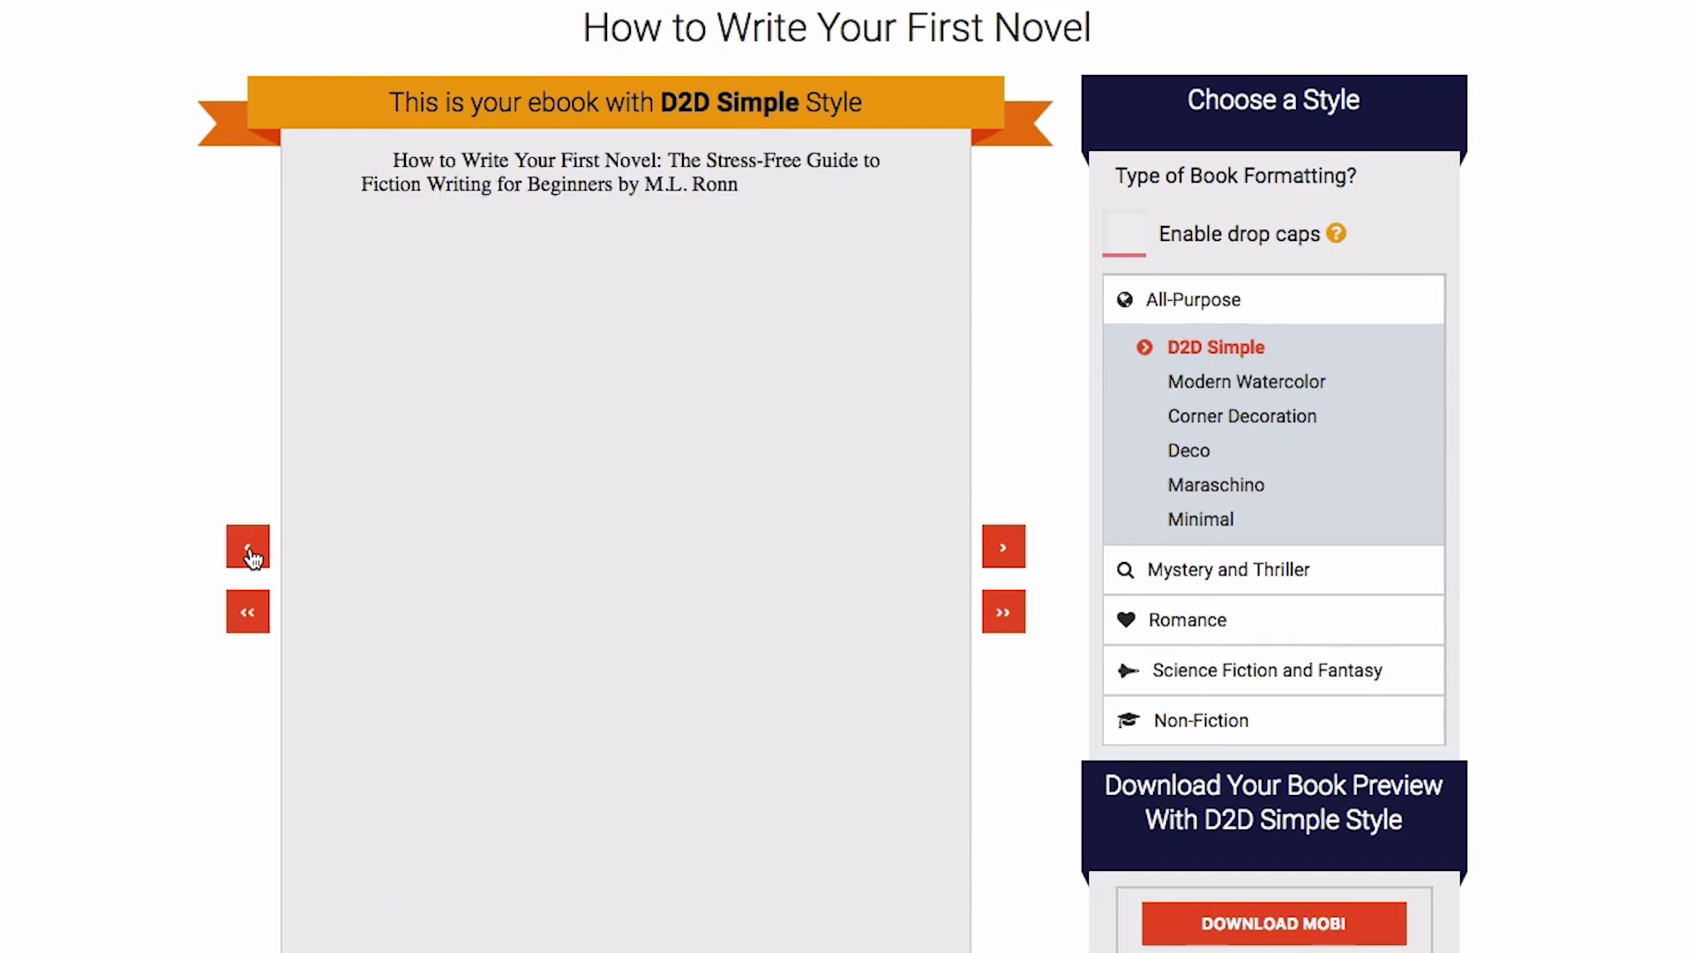
pyautogui.click(1003, 548)
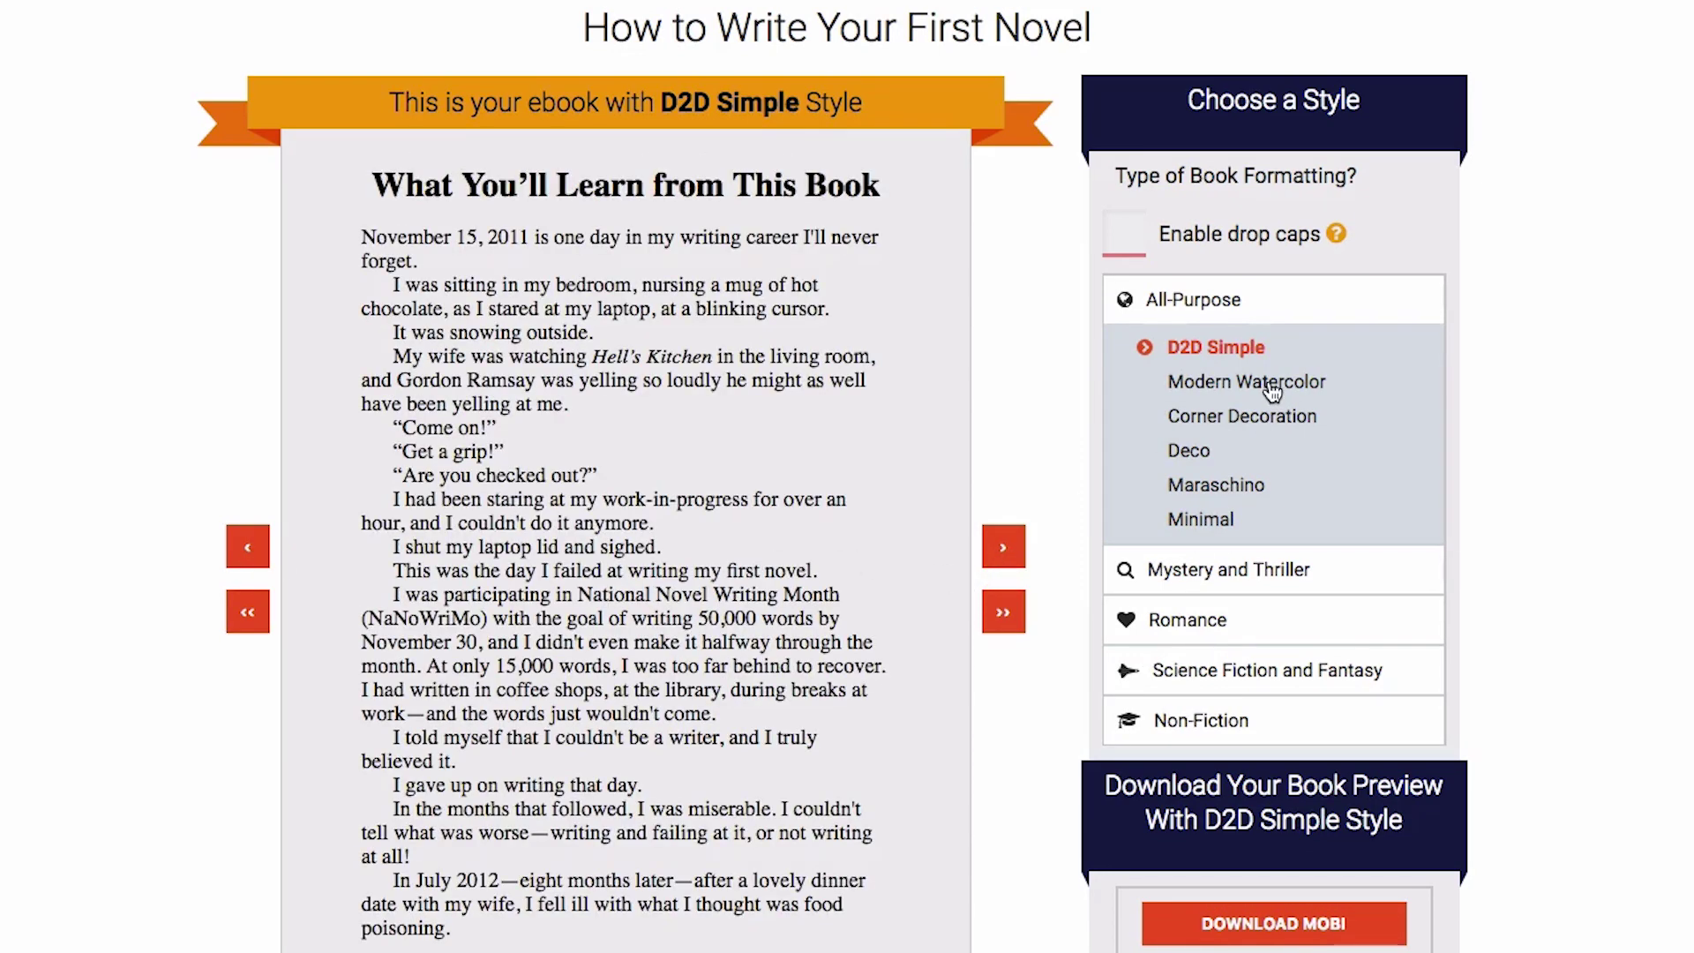
pyautogui.click(1274, 389)
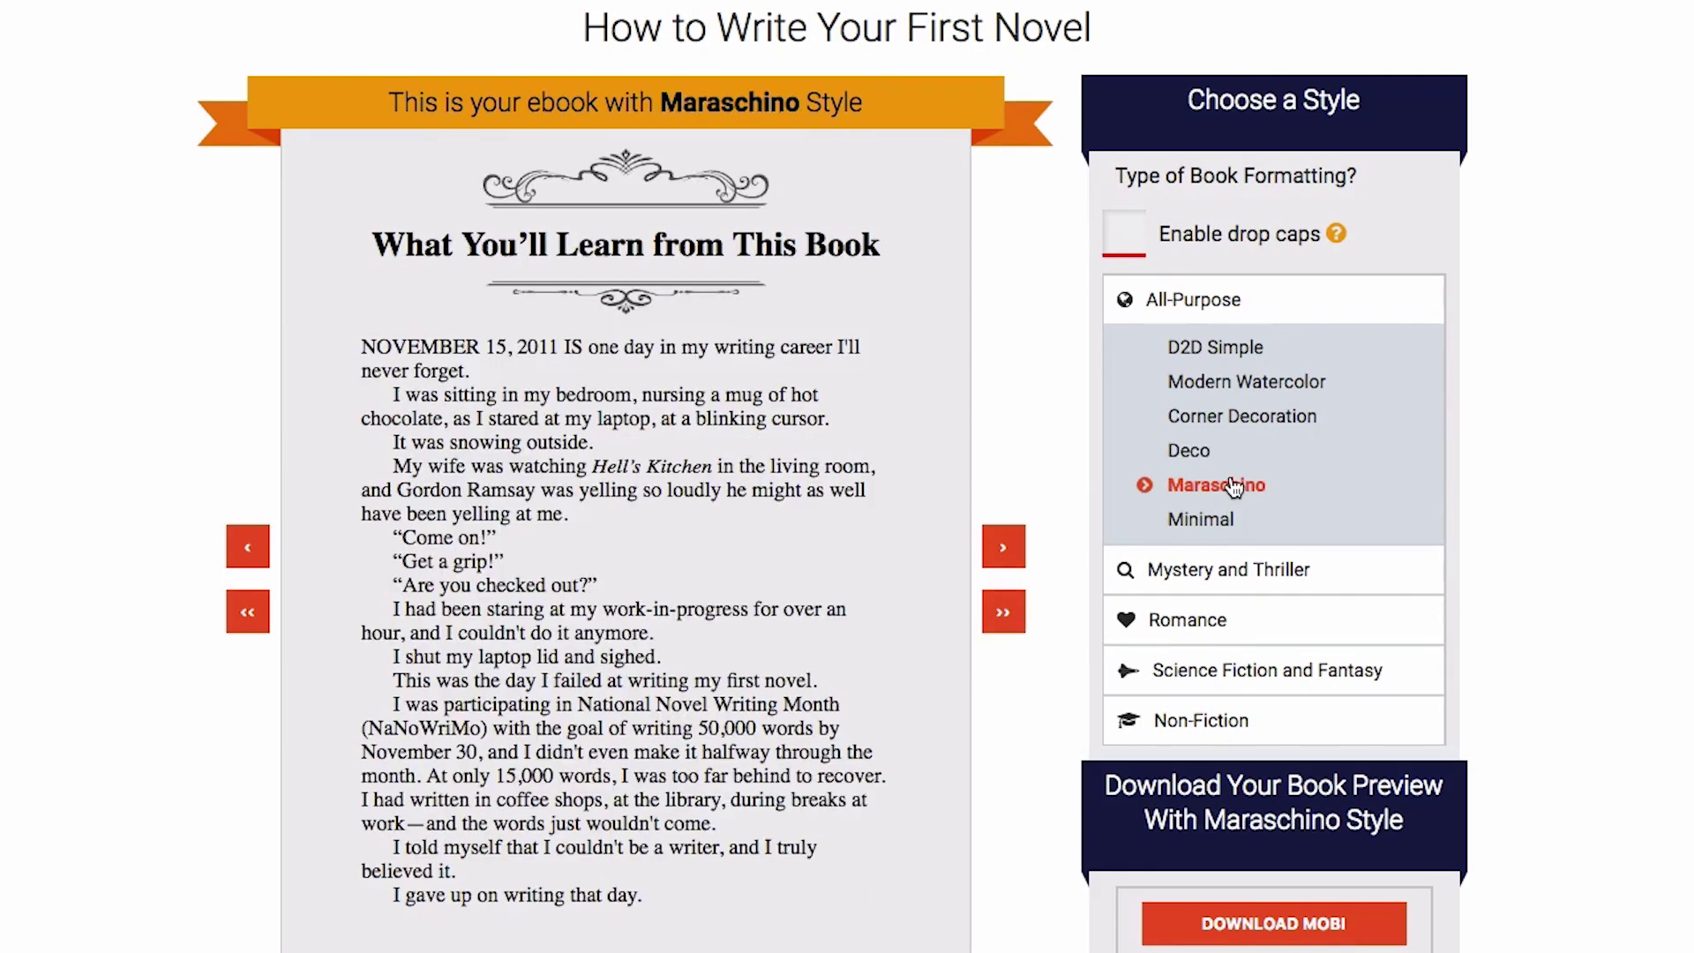
pyautogui.click(1218, 526)
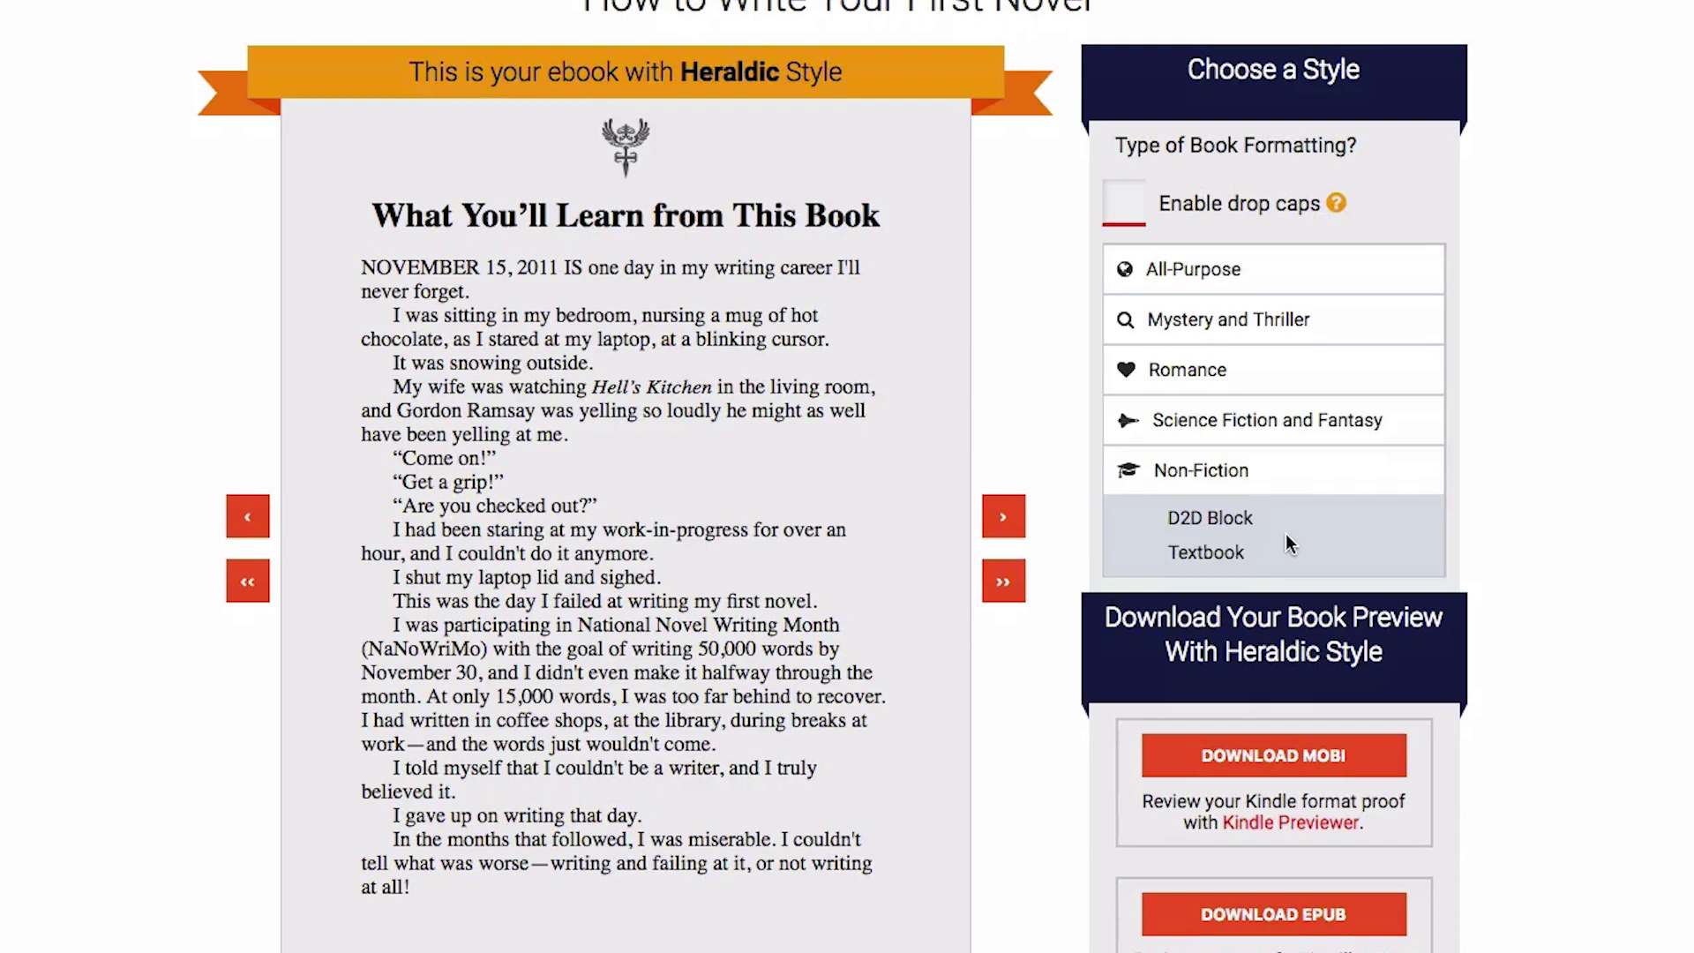
pyautogui.scroll(-5, 1284, 532)
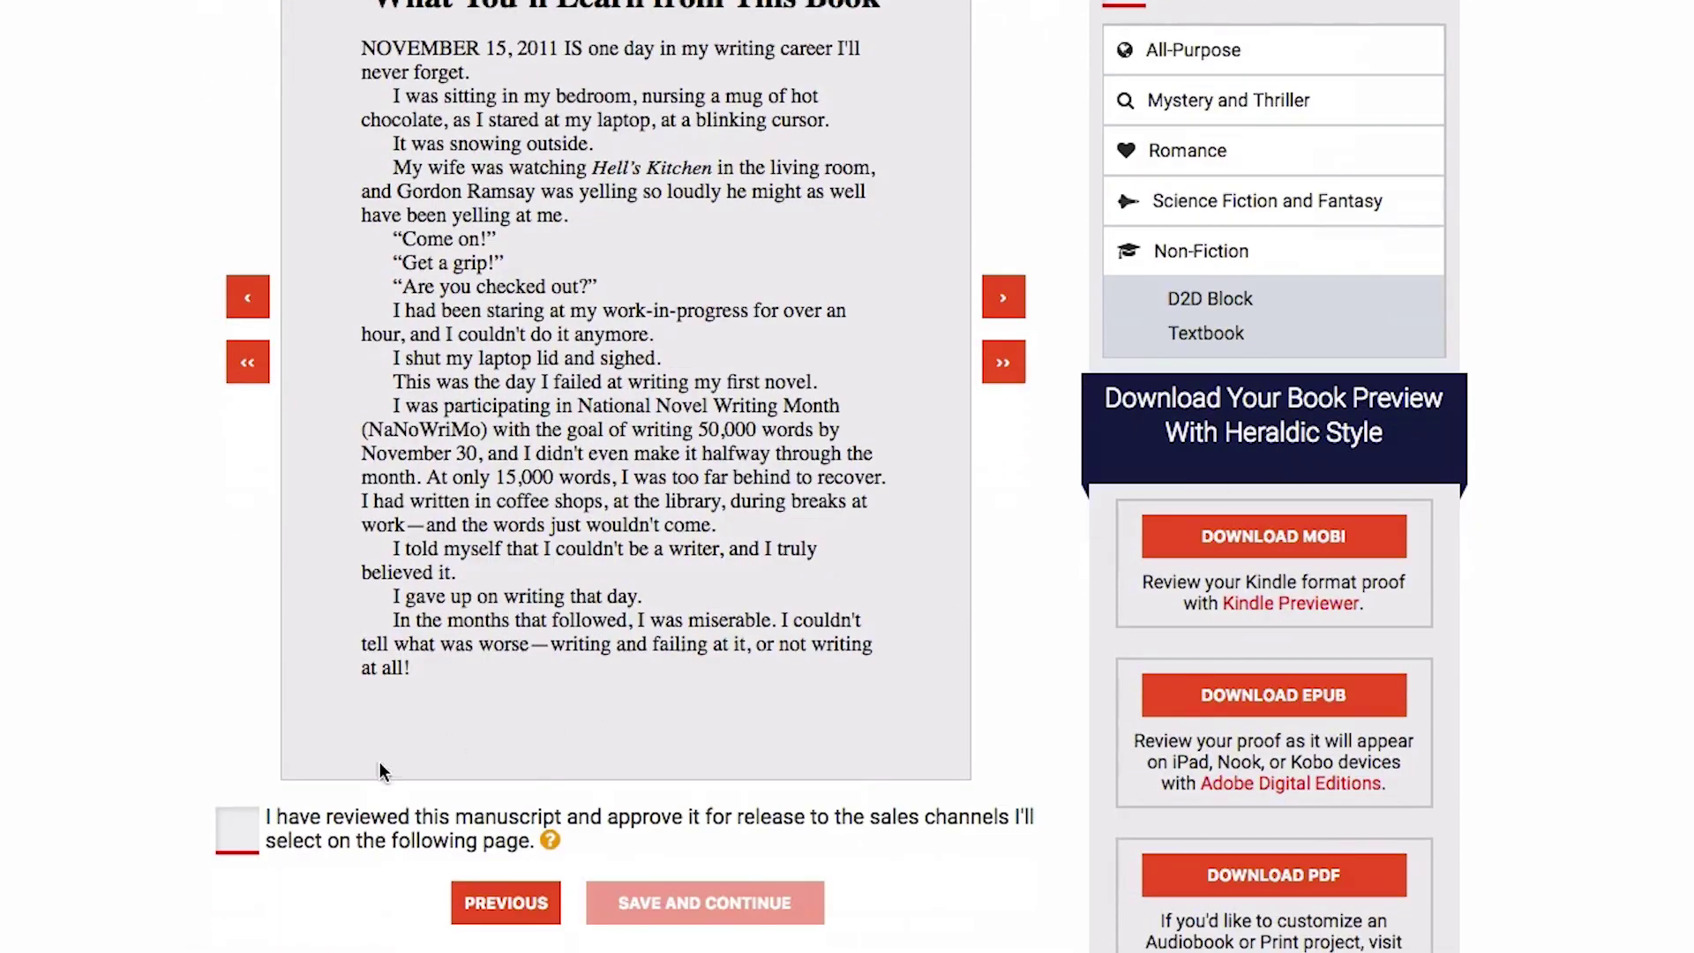
# Step: Approve the manuscript for release to sales channels
pyautogui.click(240, 840)
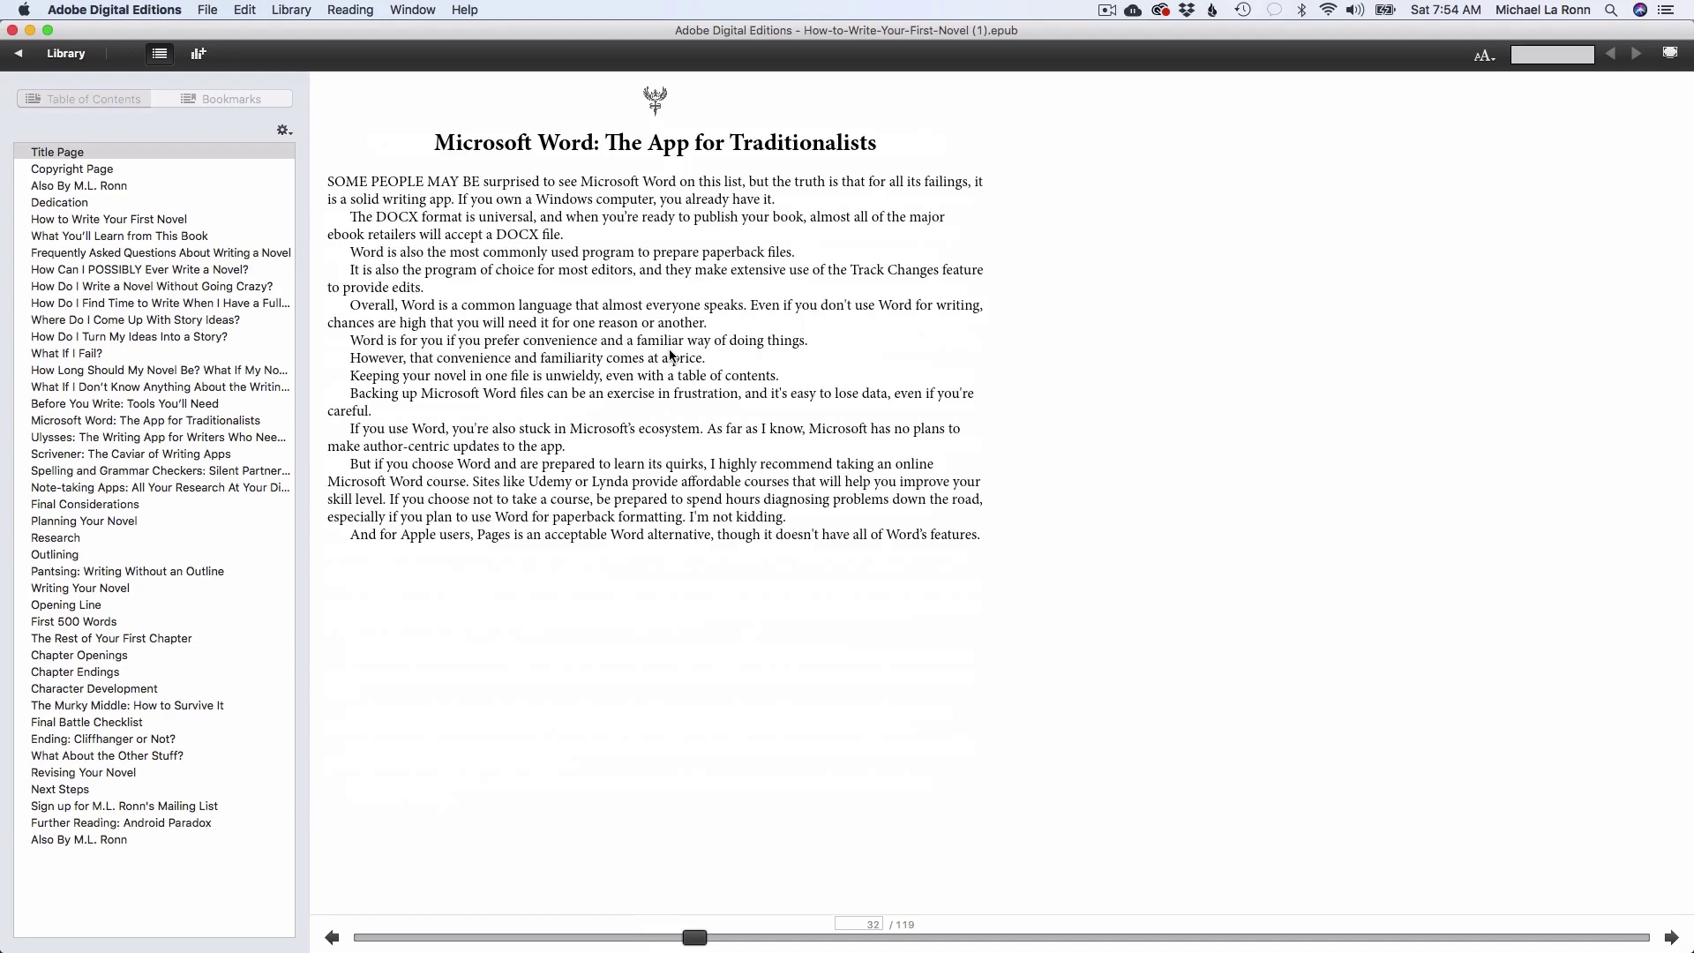
# Step: Jump to the Title Page and page through the front matter to 'What You'll Learn'
pyautogui.click(87, 153)
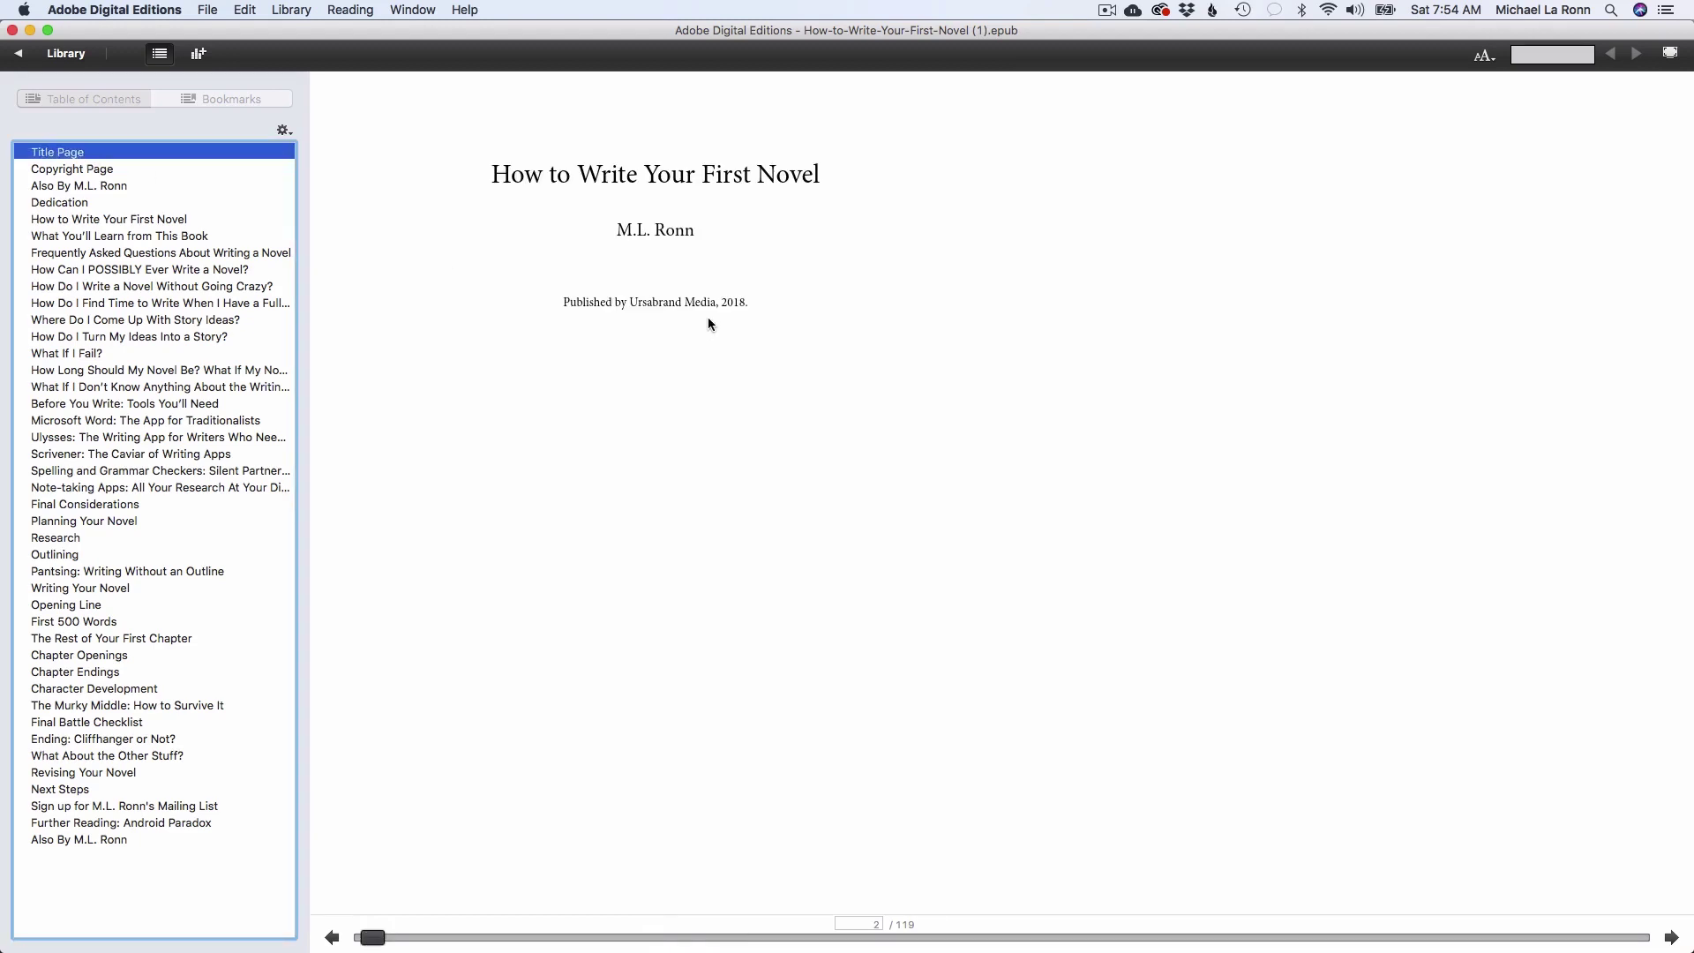
pyautogui.press('Right')
pyautogui.press('Right')
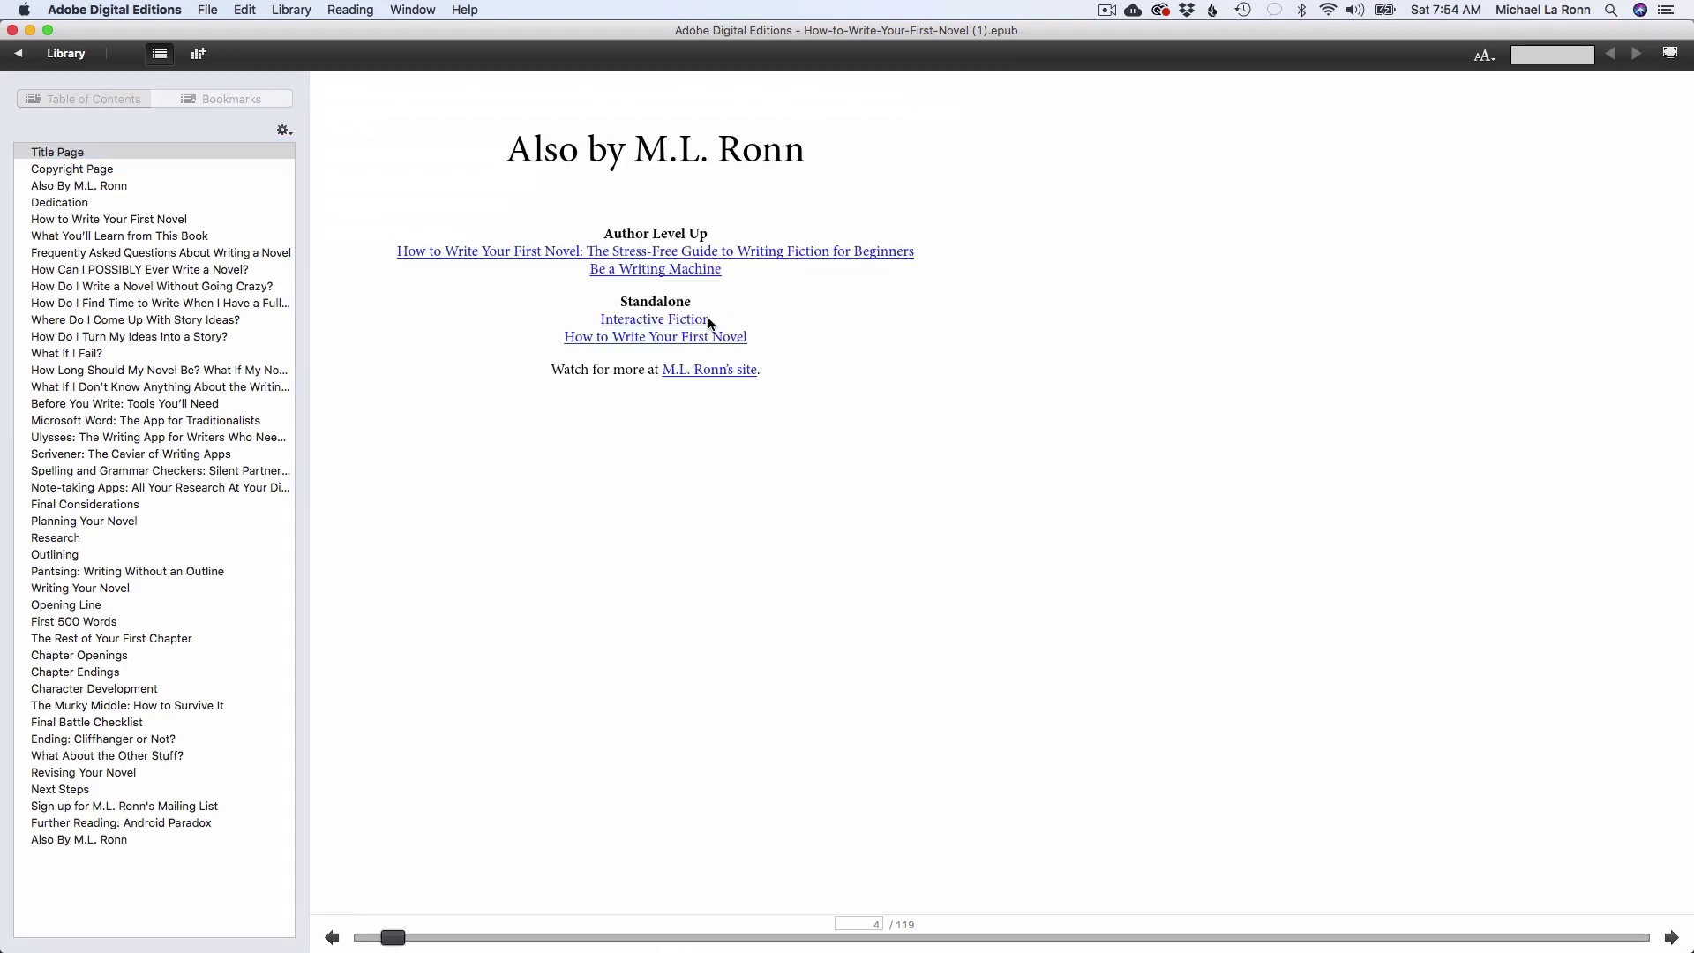
pyautogui.press('Right')
pyautogui.press('Right')
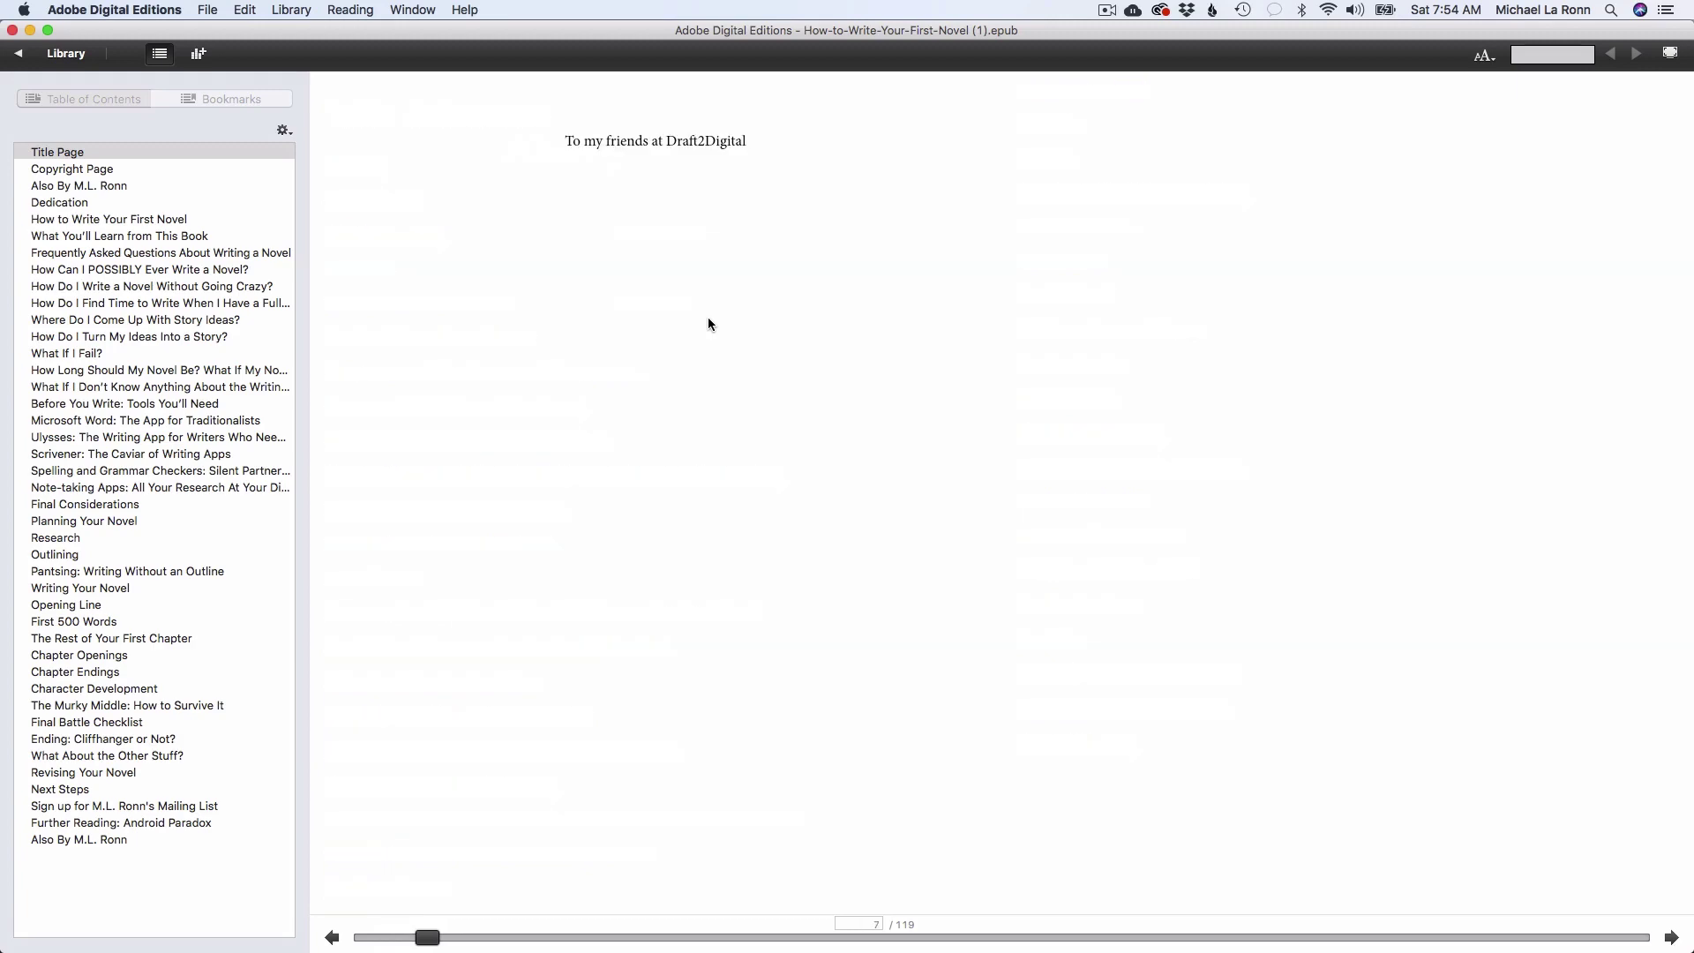
pyautogui.press('Right')
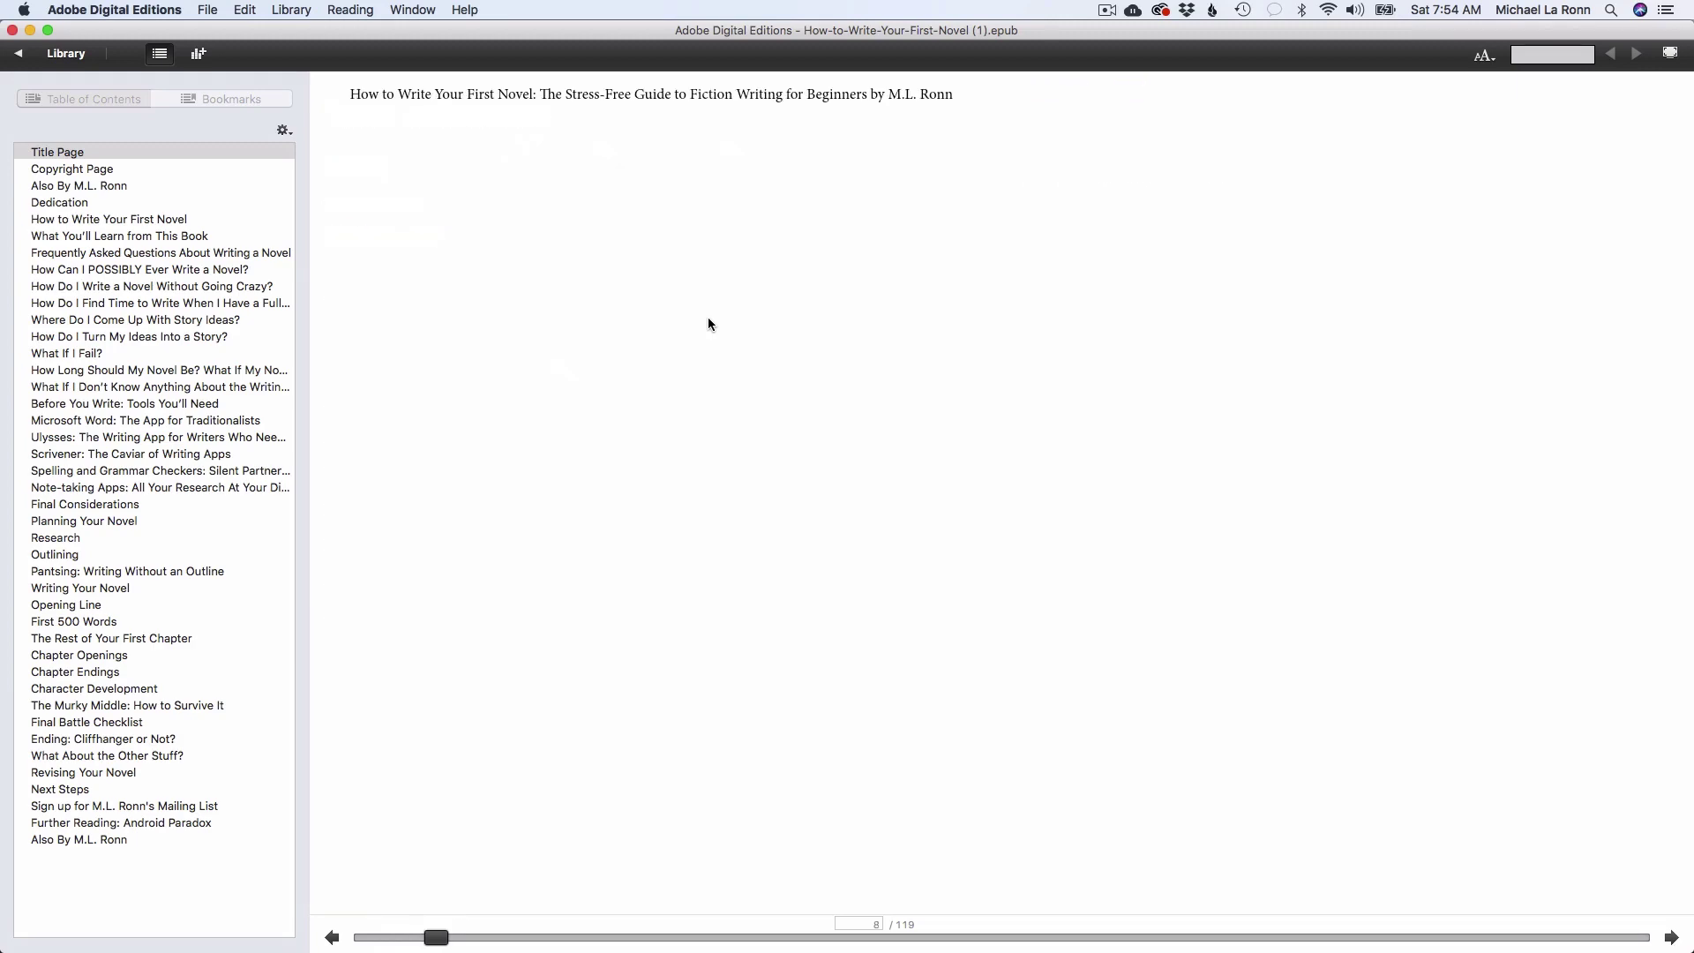
pyautogui.press('Right')
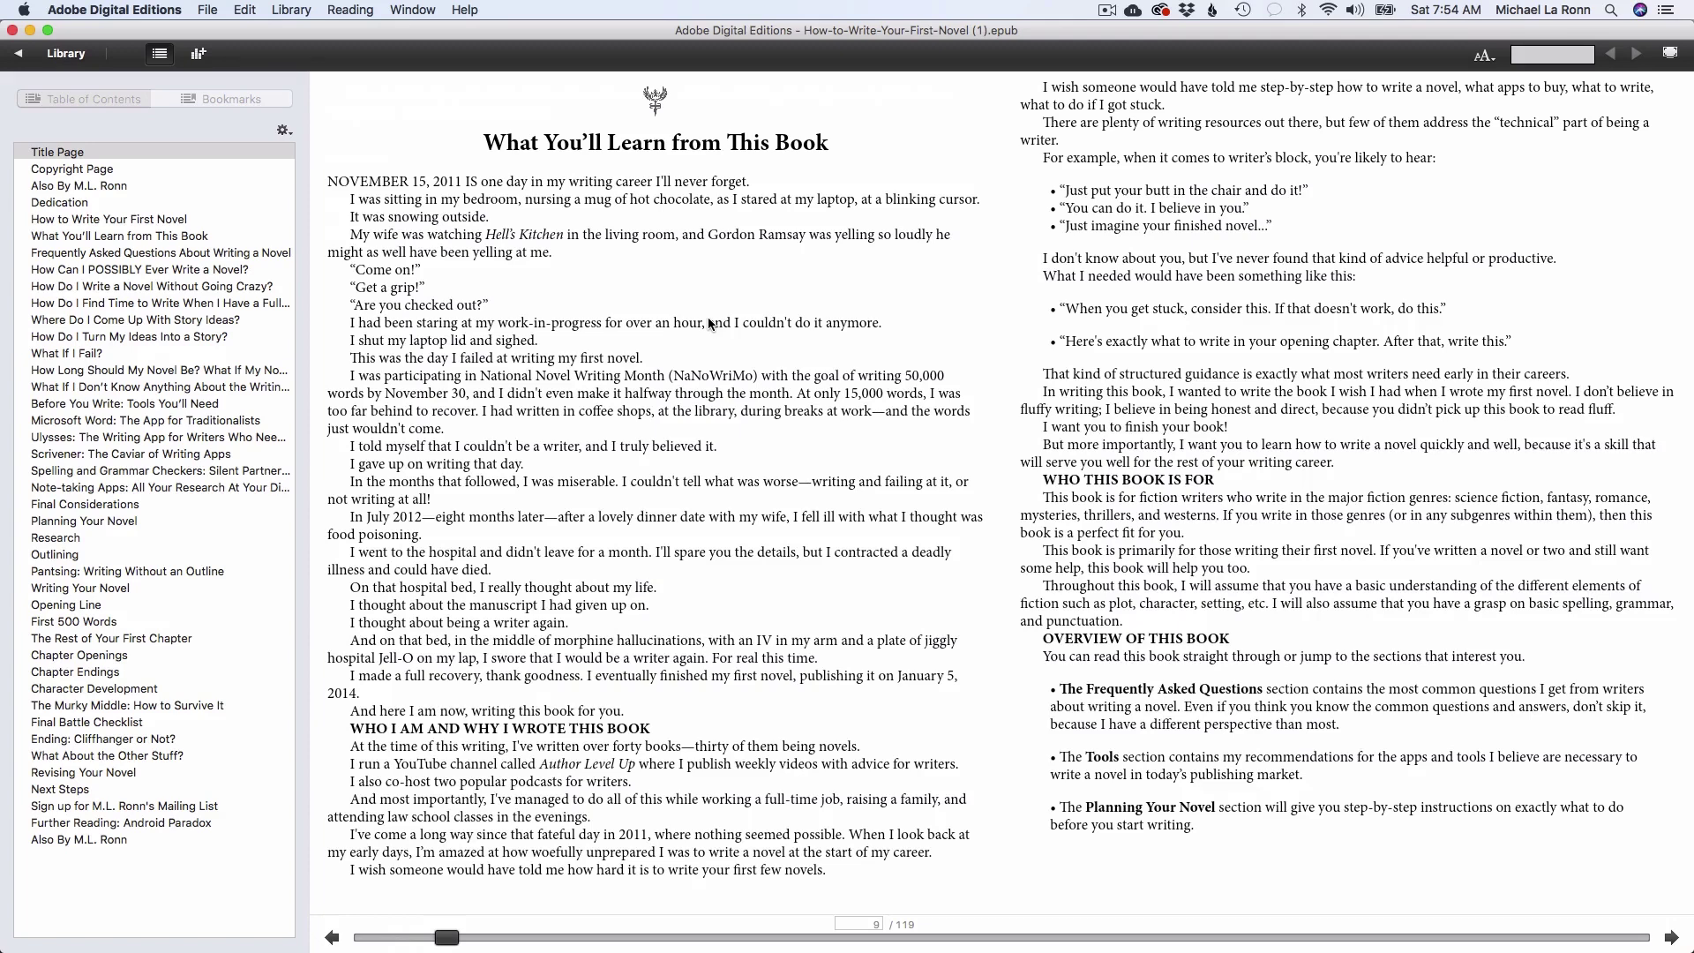
pyautogui.press('Right')
# Step: Page through the FAQ chapters to 'Microsoft Word: The App for Traditionalists'
pyautogui.press('Right')
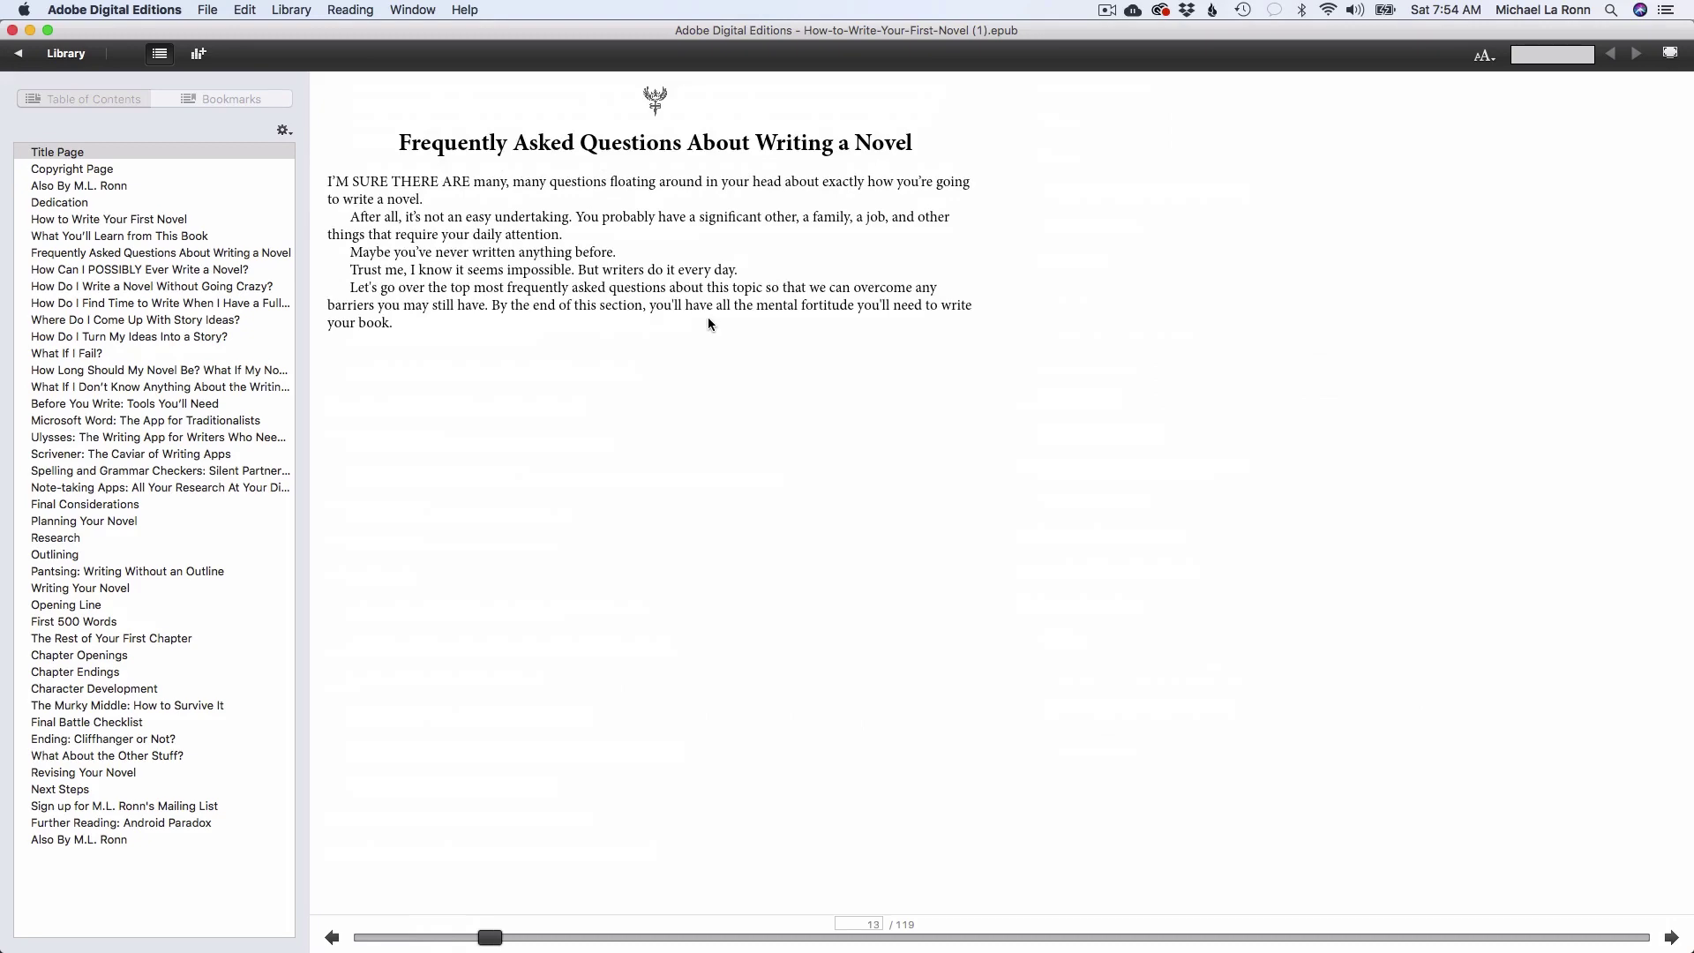
pyautogui.press('Right')
pyautogui.press('Right')
pyautogui.press('Right')
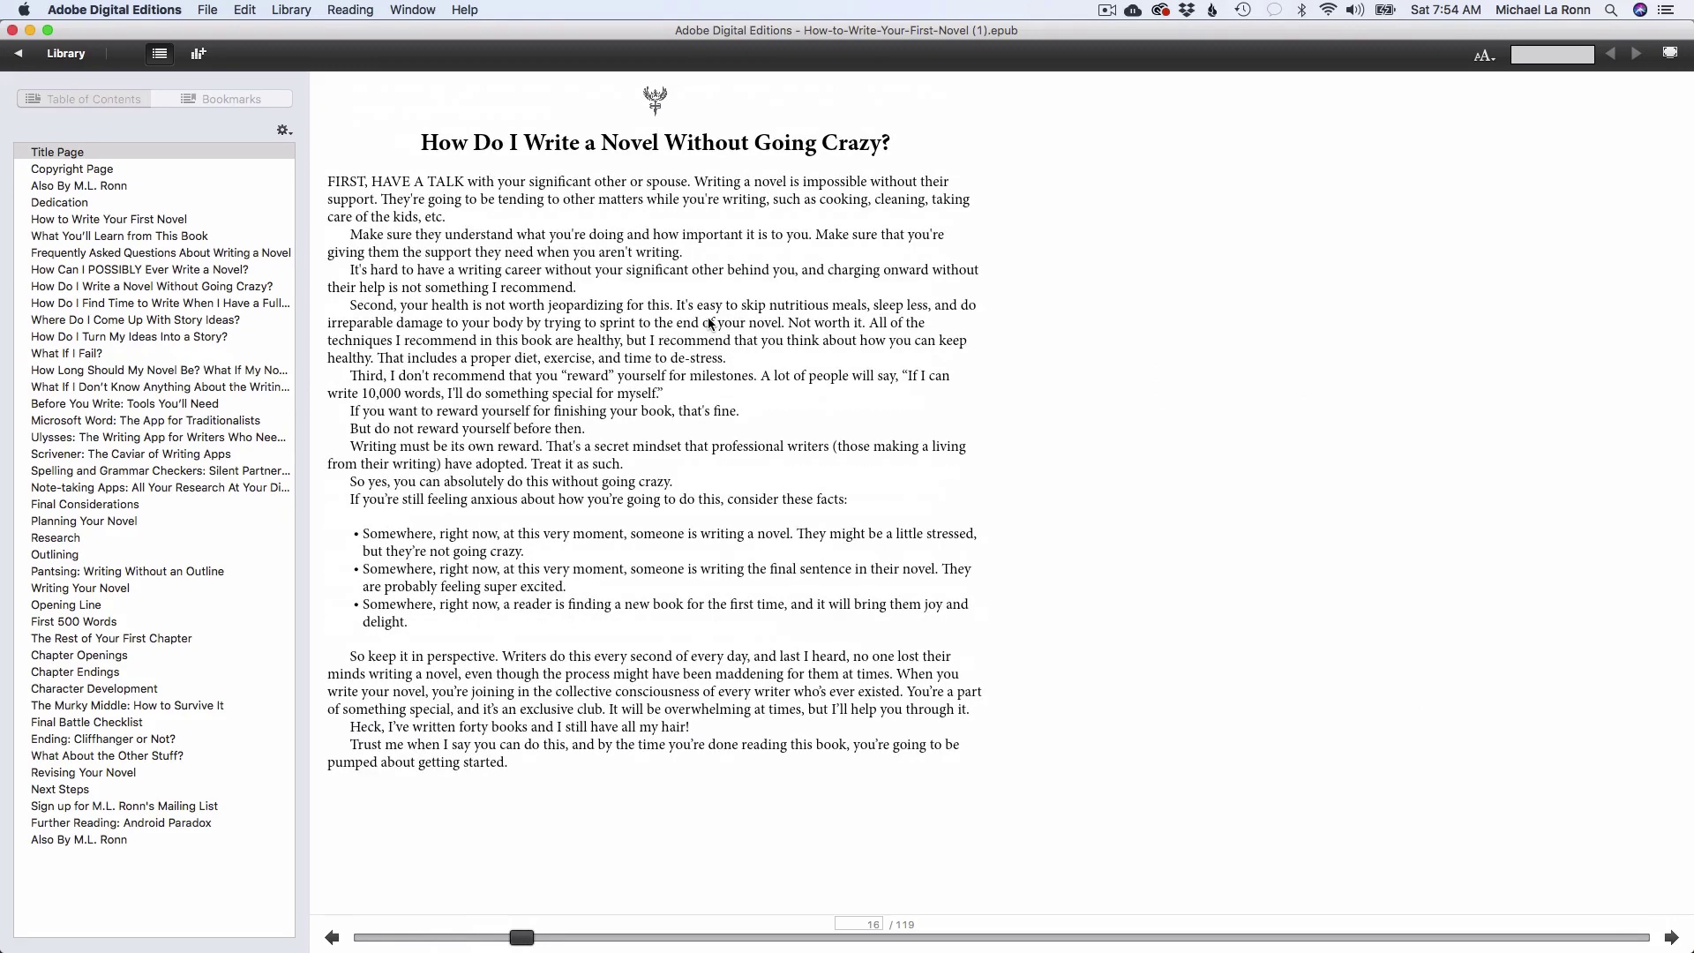
pyautogui.press('Right')
pyautogui.press('Right')
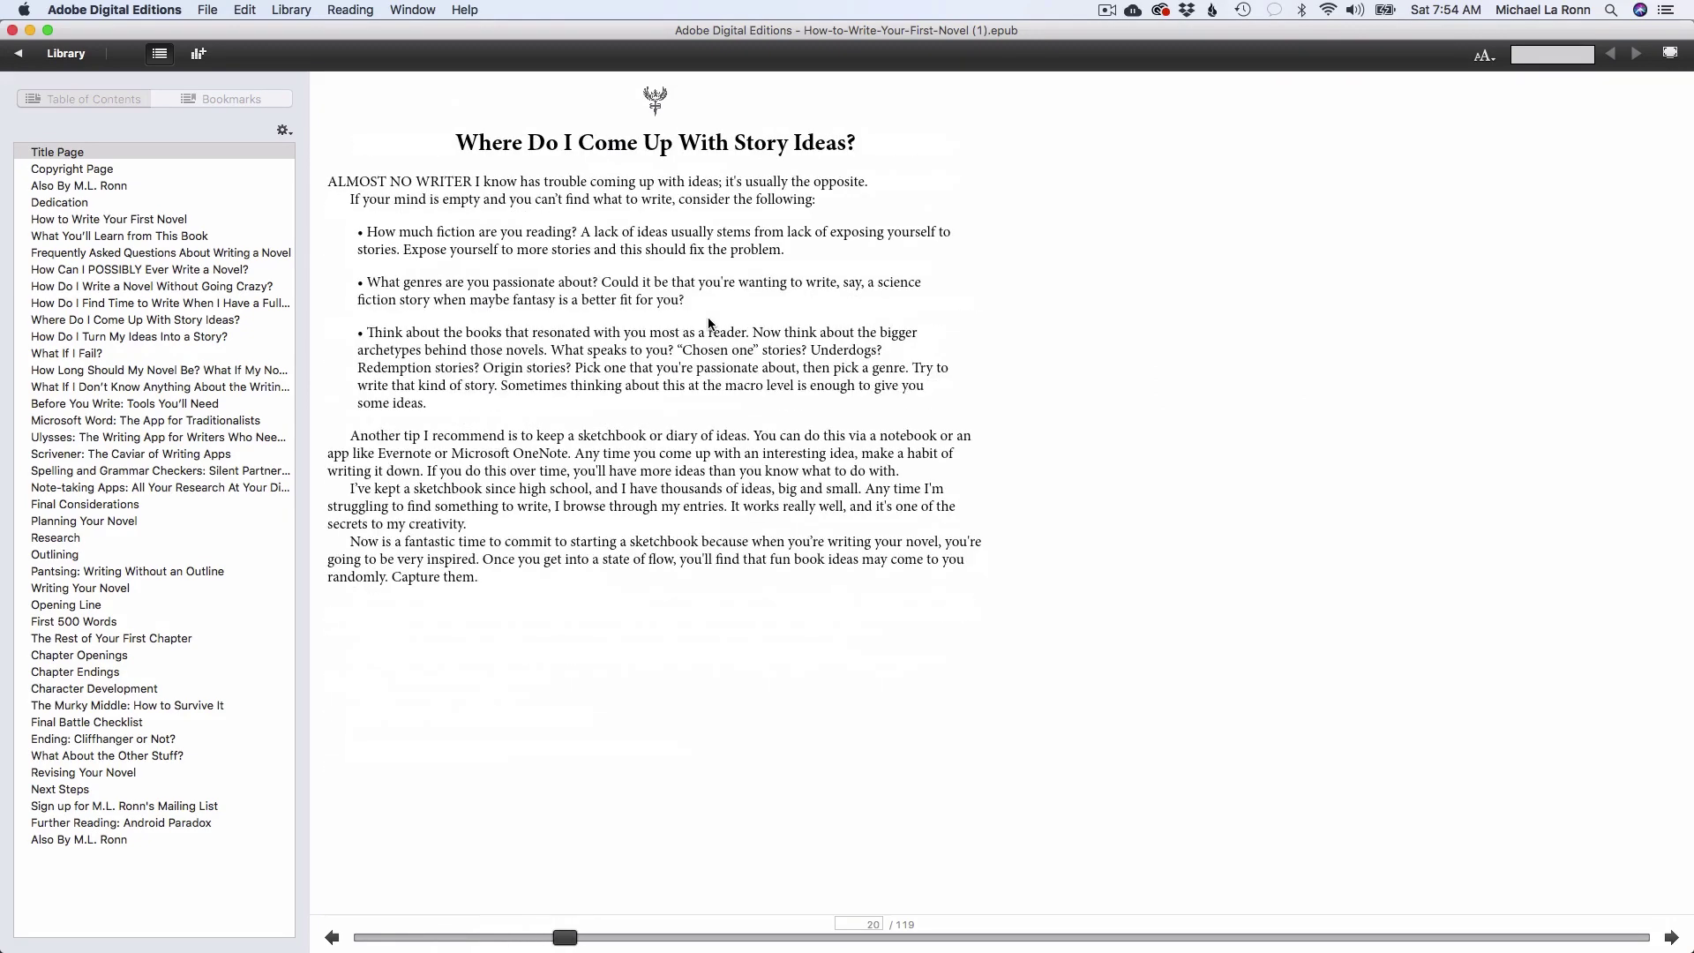
pyautogui.press('Right')
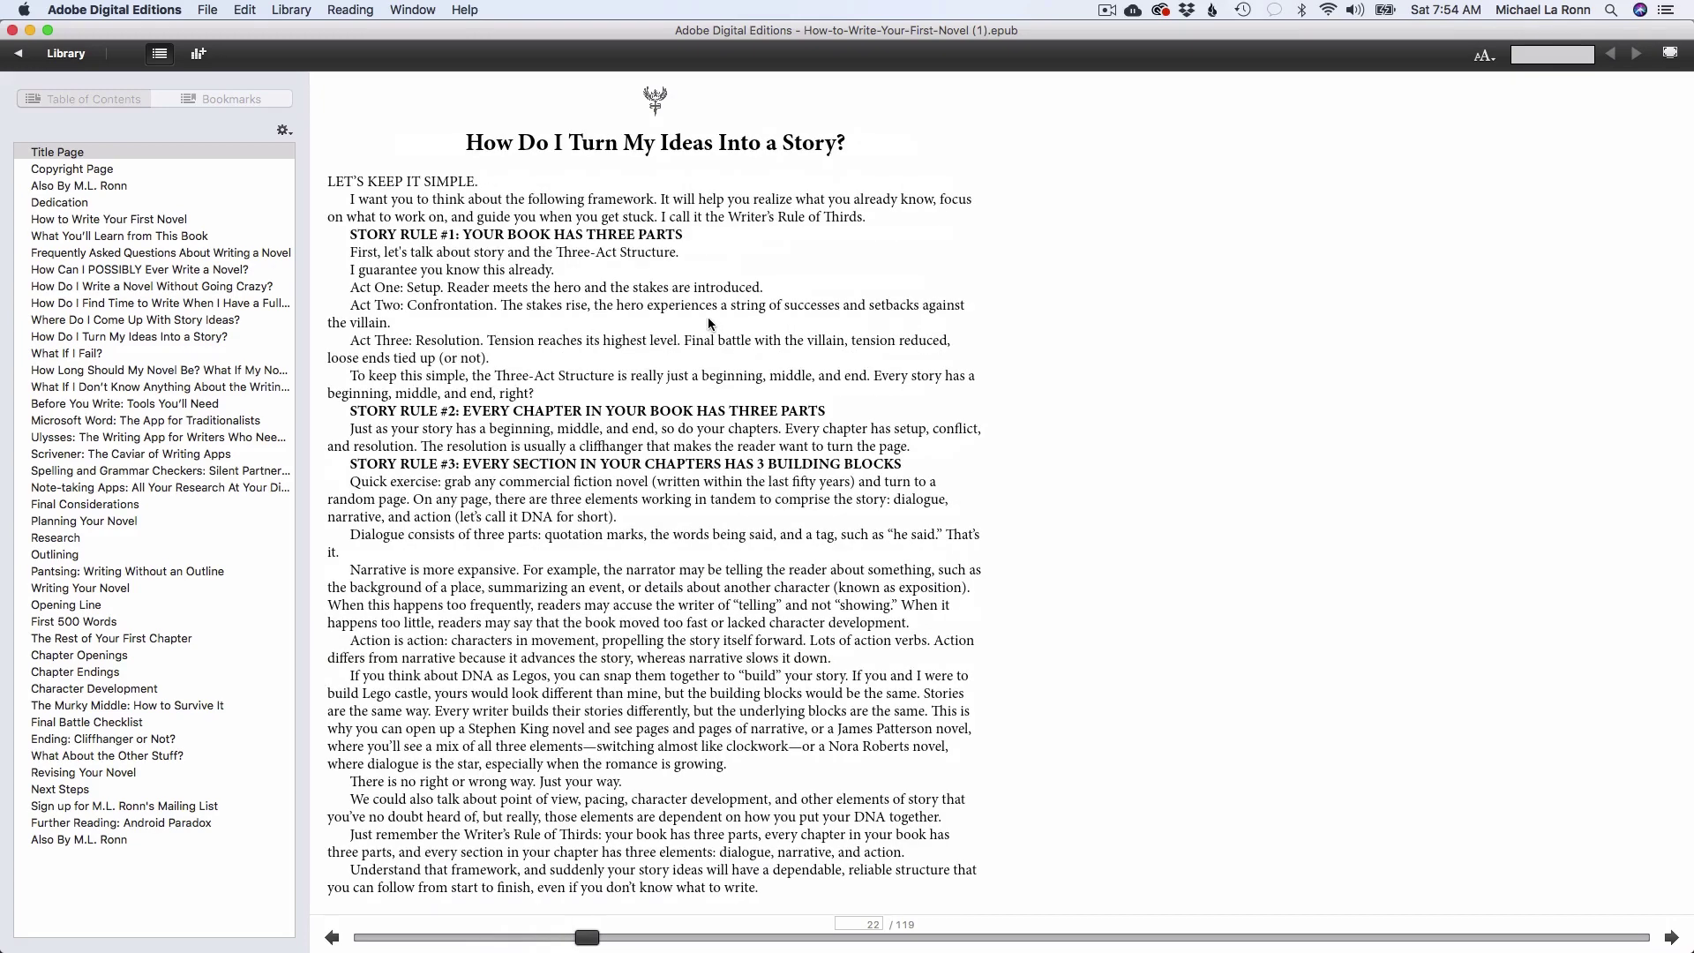
pyautogui.press('Right')
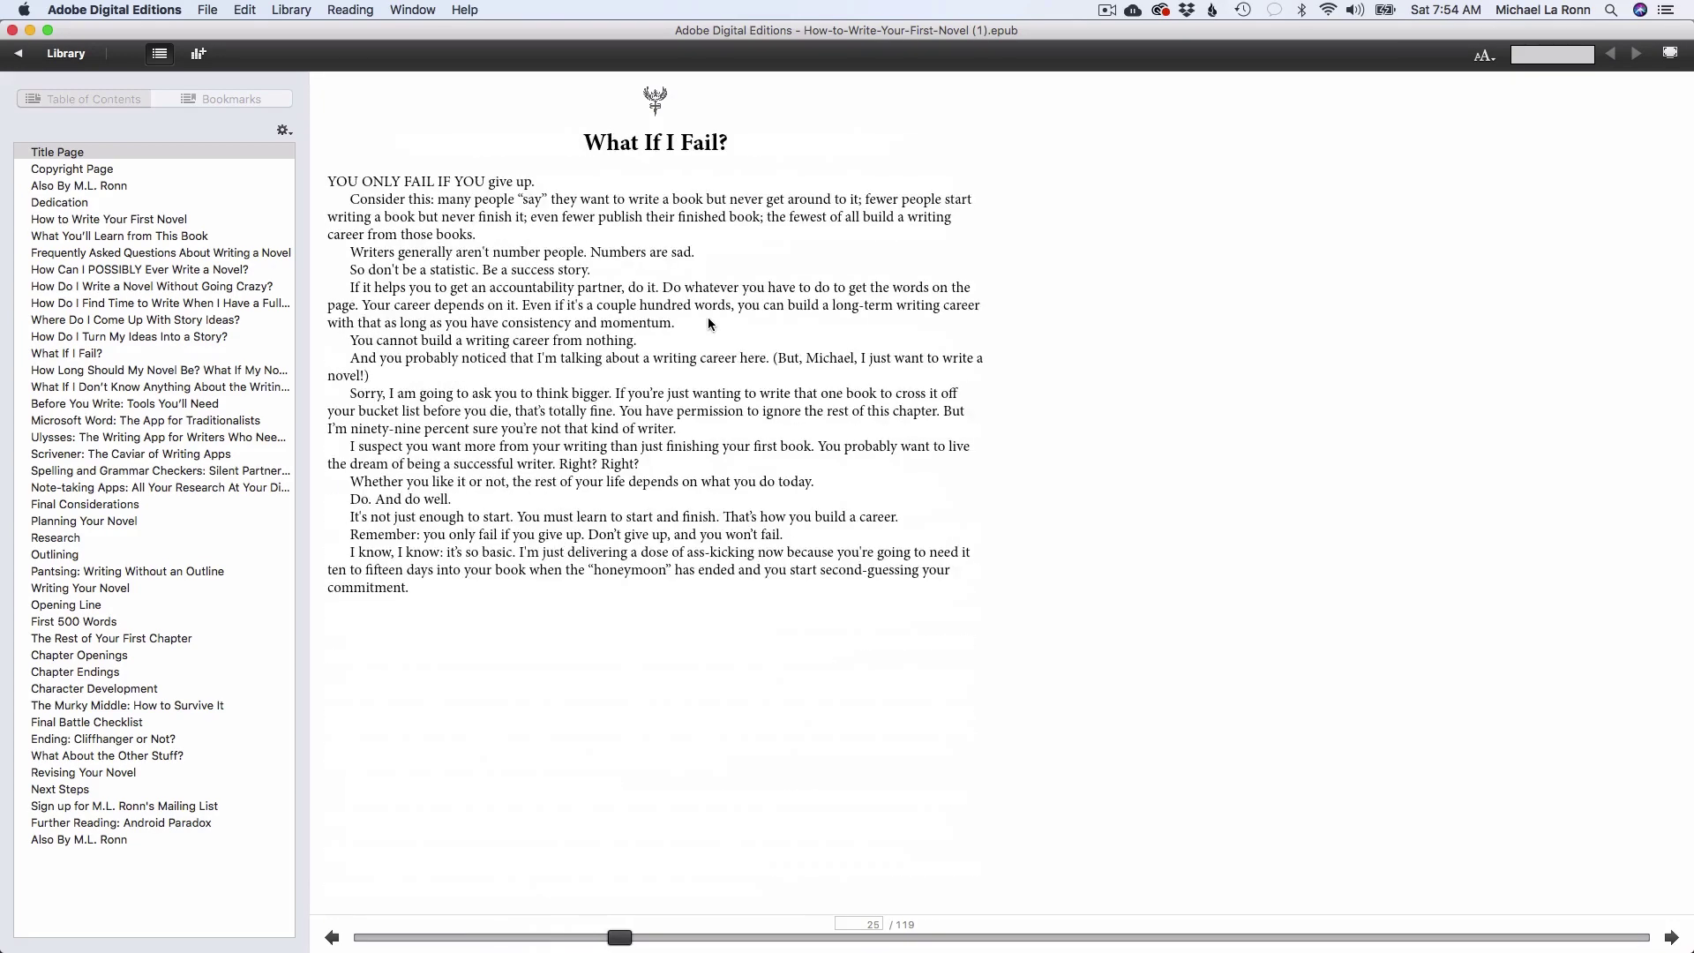
pyautogui.press('Right')
pyautogui.press('Right')
pyautogui.press('Right')
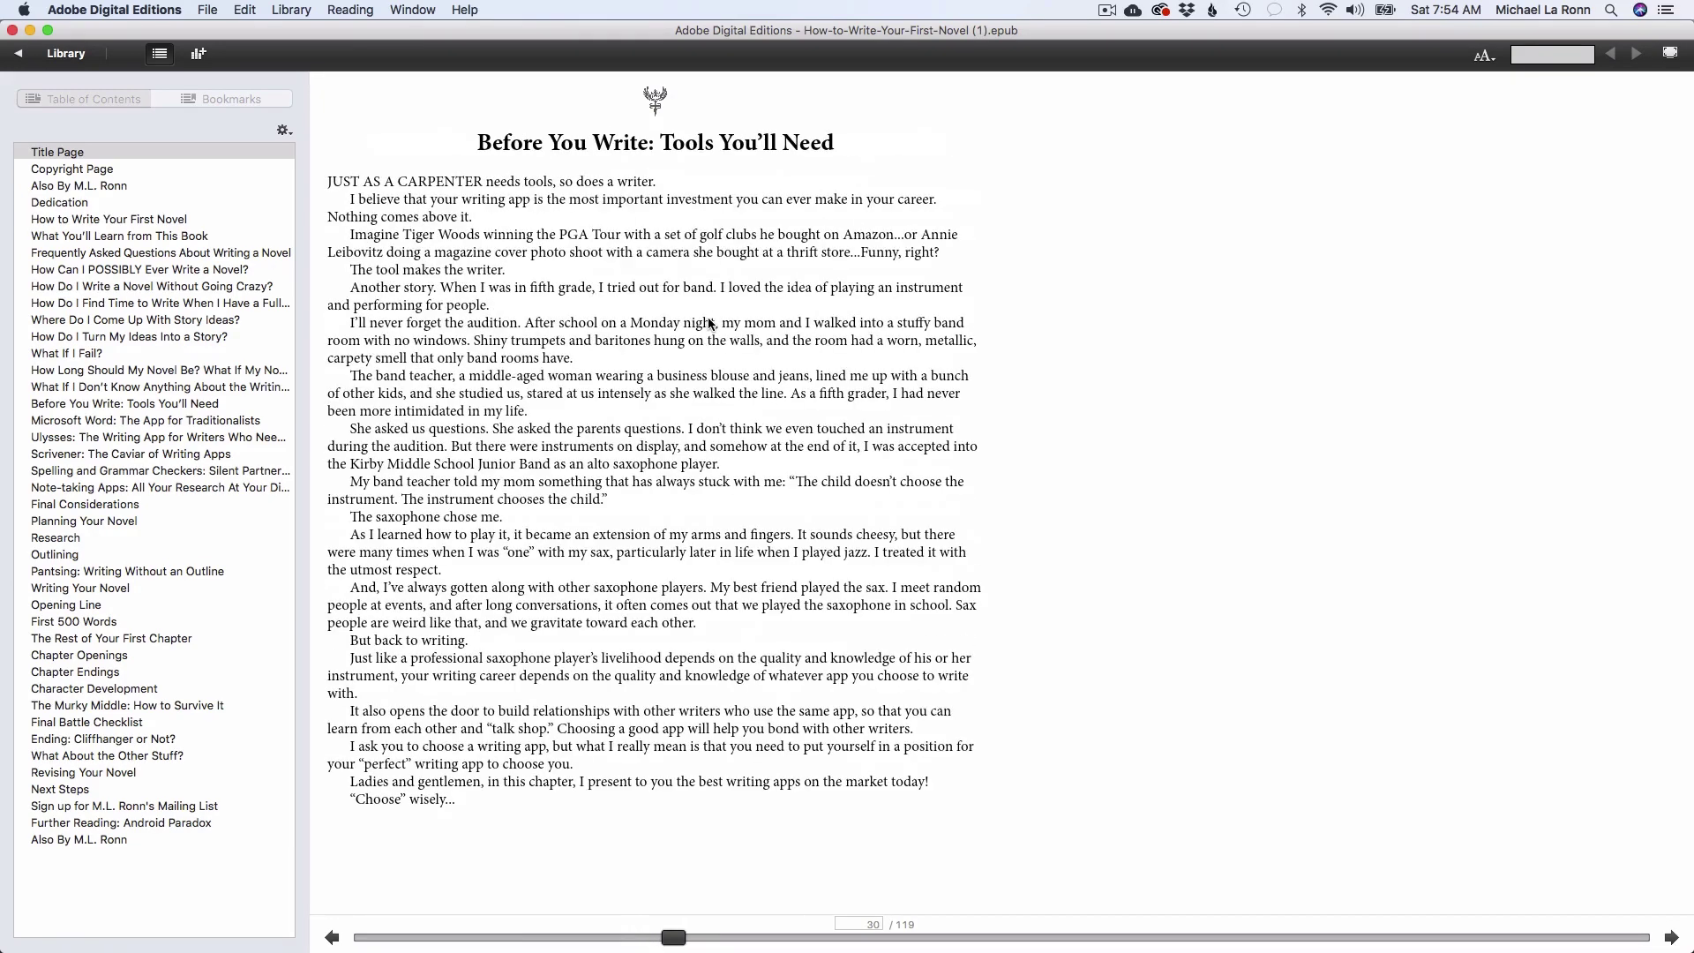
pyautogui.press('Right')
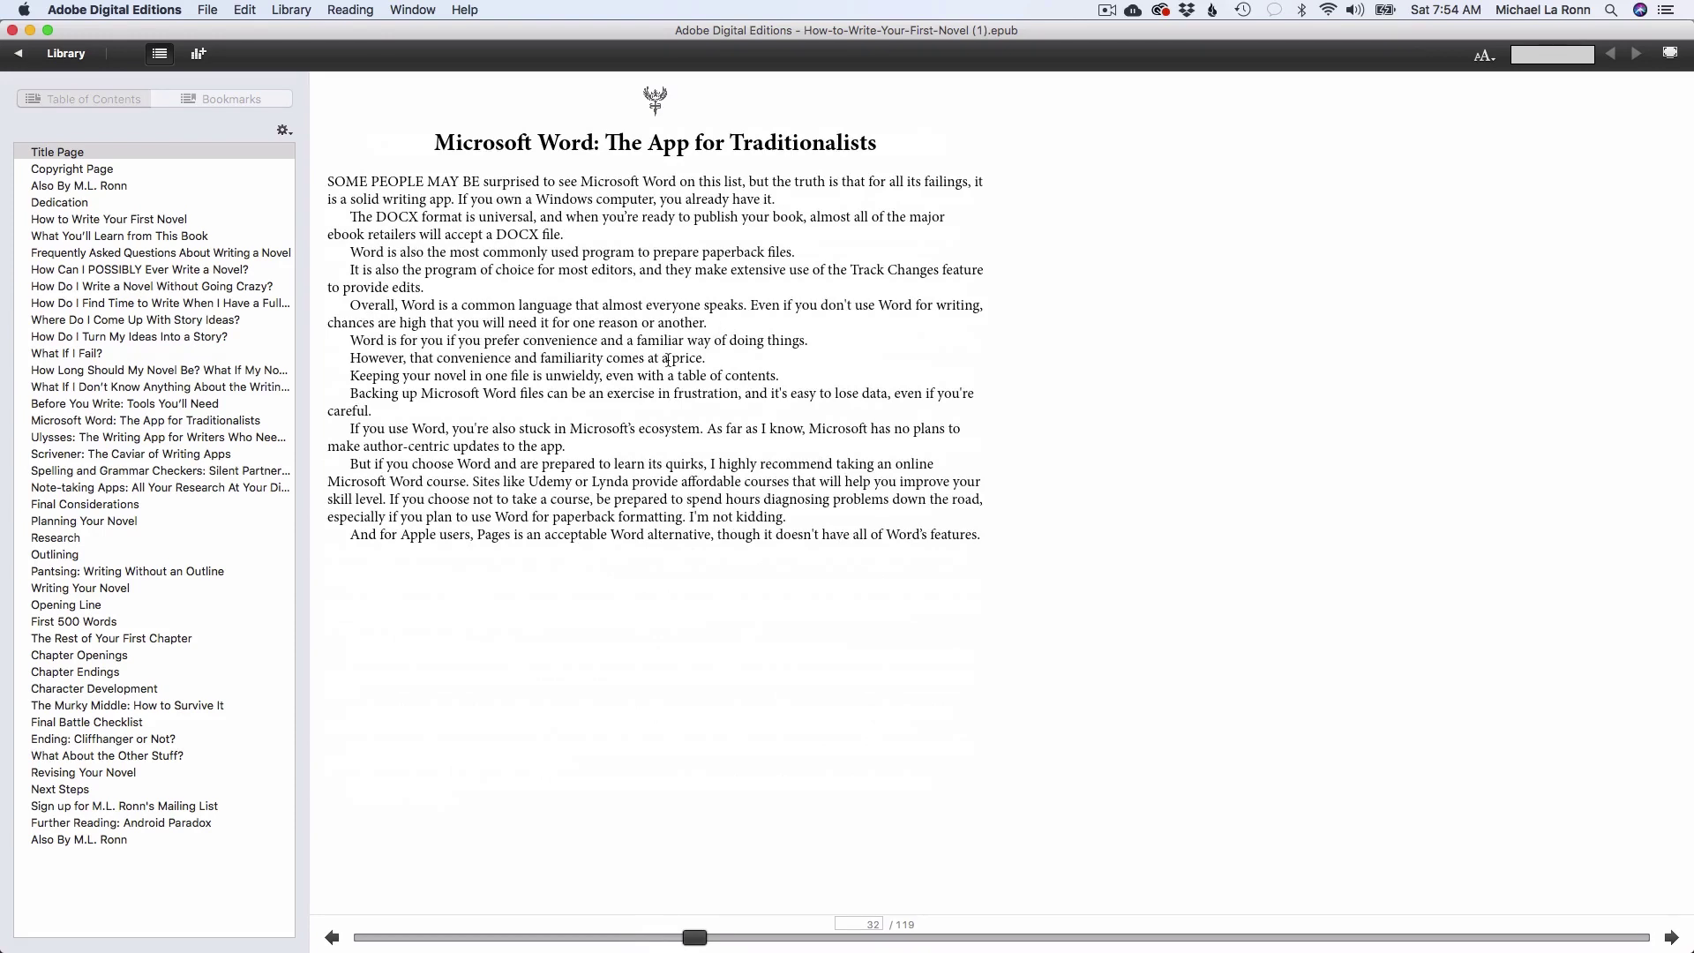